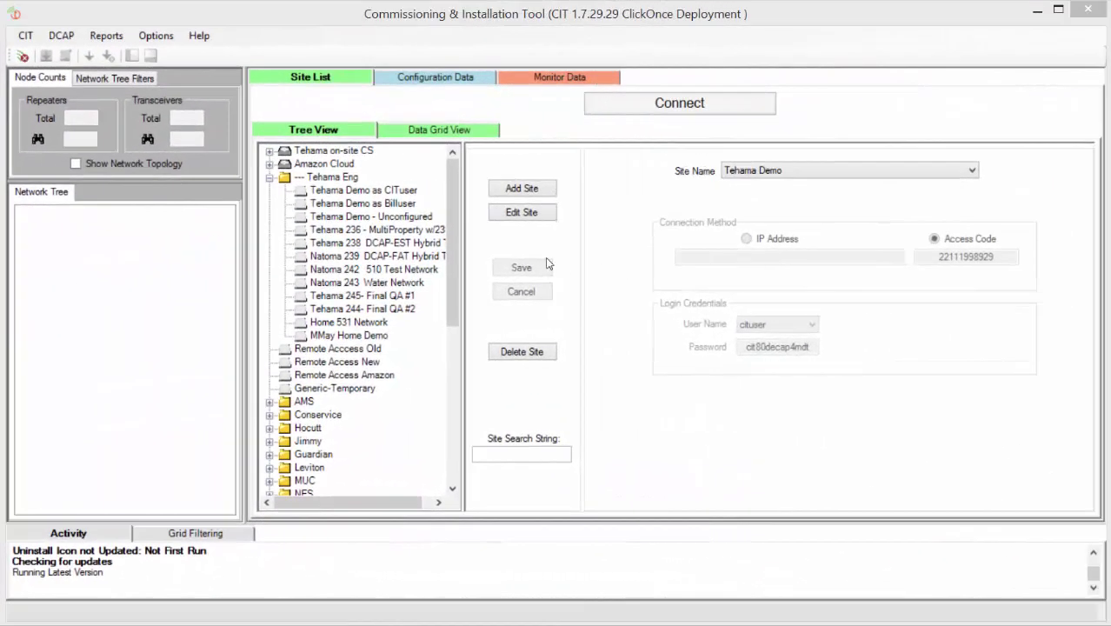
Connect to Tehama Demo, loading its DCAP configuration of 54 repeaters and 30 transceivers
{"action": "scroll", "coordinate": [449, 200], "scroll_direction": "down", "scroll_amount": 8}
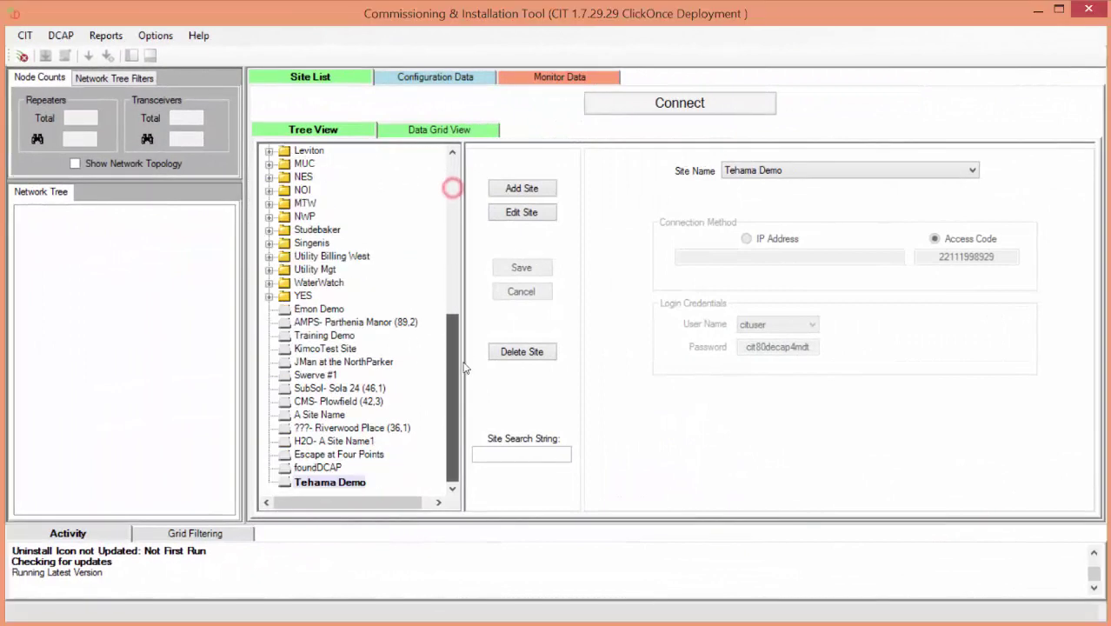
{"action": "left_click", "coordinate": [641, 106]}
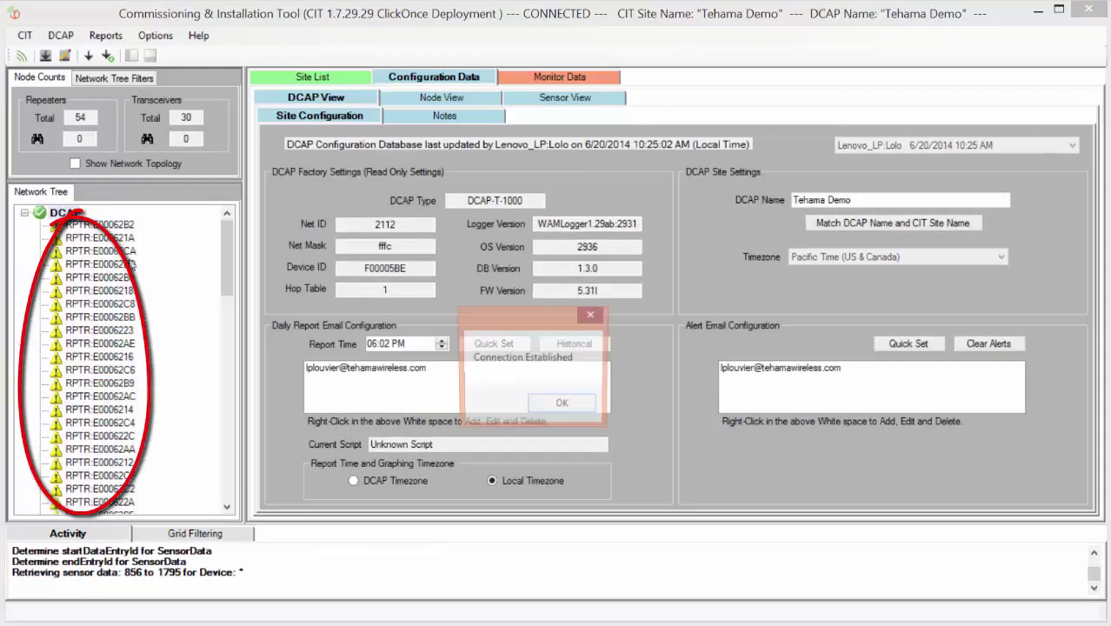
Add repeaters E00062B2 and E000621A and MDTs 8200122B and 81A0A2F3 to the Node View location grid
{"action": "left_click", "coordinate": [553, 406]}
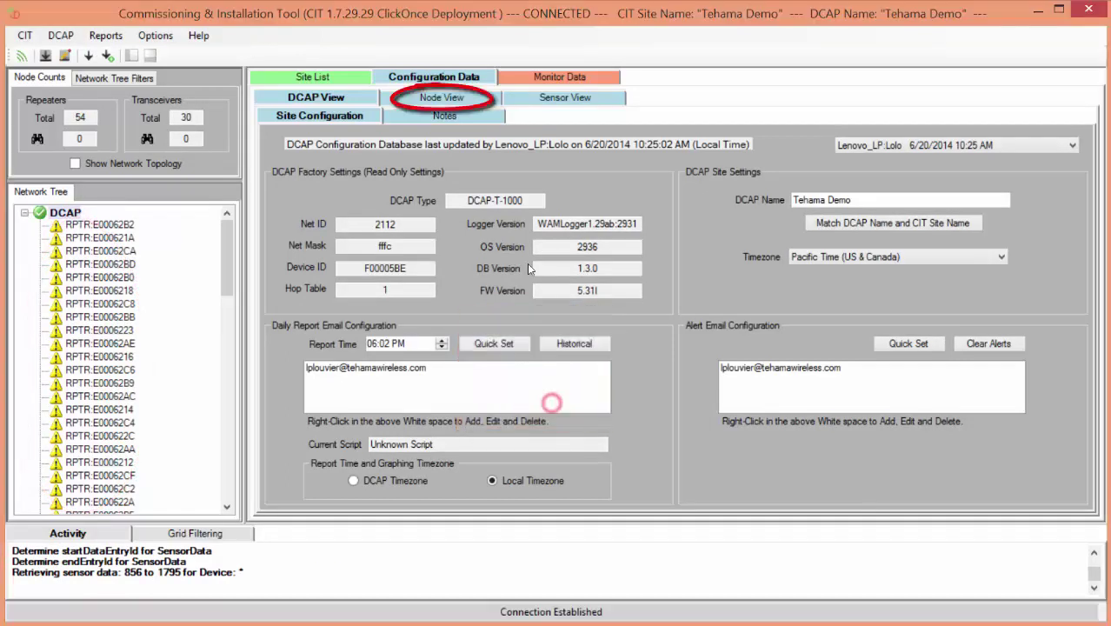
{"action": "left_click", "coordinate": [450, 100]}
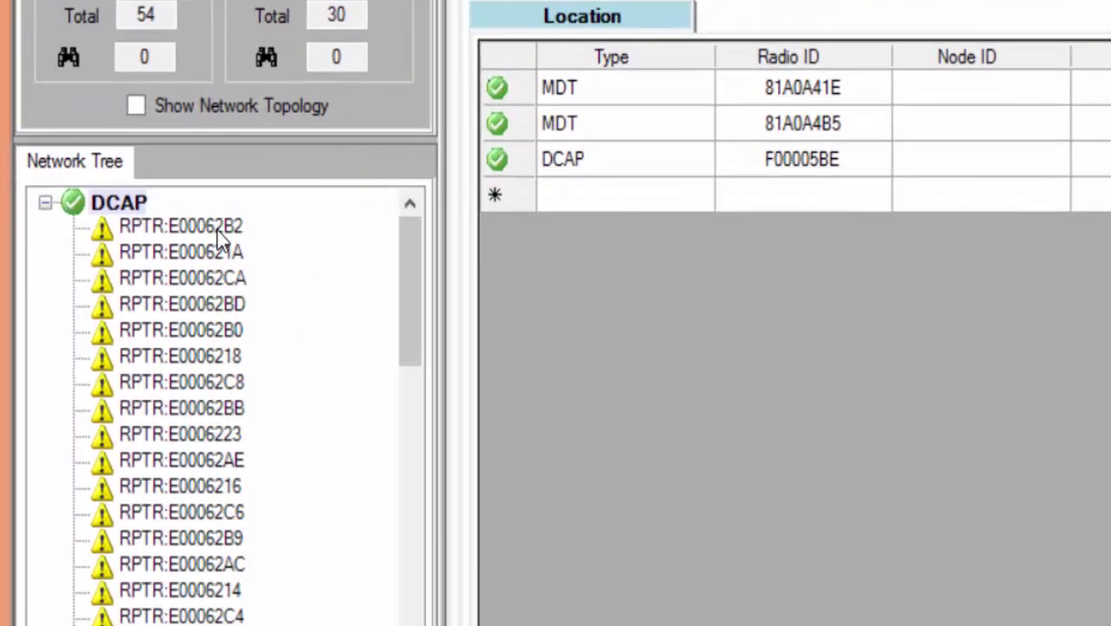
{"action": "left_click", "coordinate": [218, 228]}
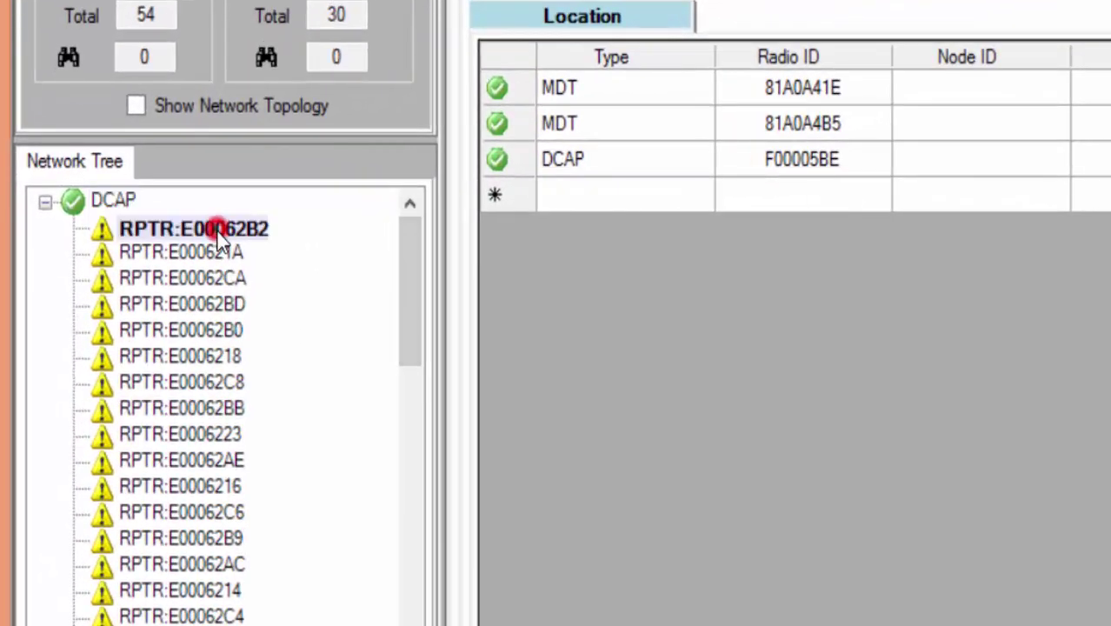
{"action": "right_click", "coordinate": [218, 233]}
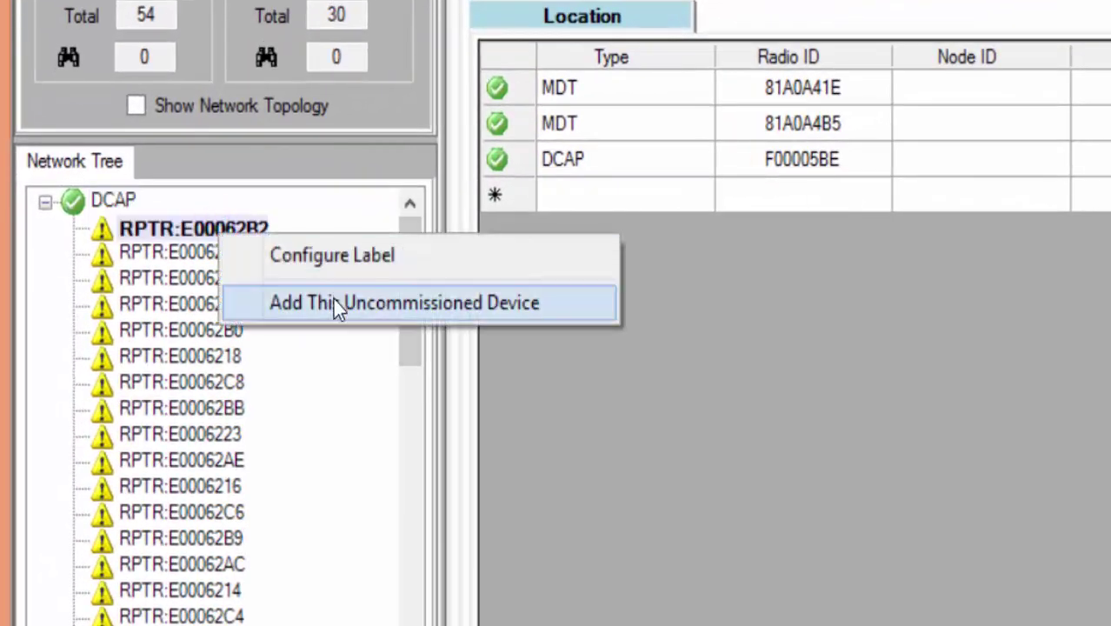
{"action": "left_click", "coordinate": [335, 301]}
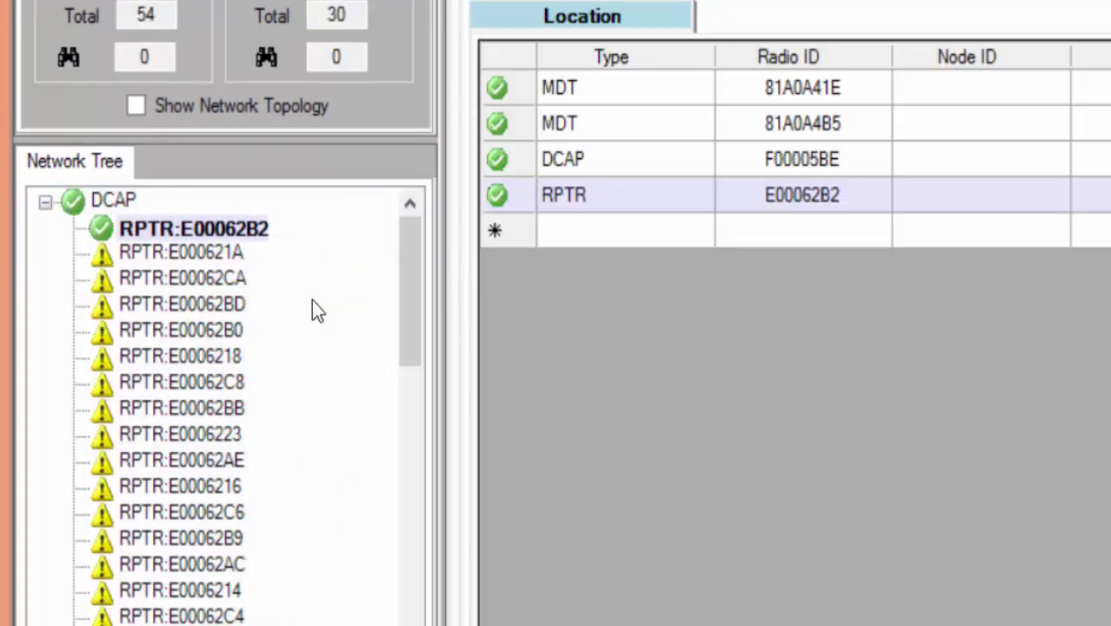
{"action": "left_click_drag", "start_coordinate": [228, 254], "coordinate": [607, 240]}
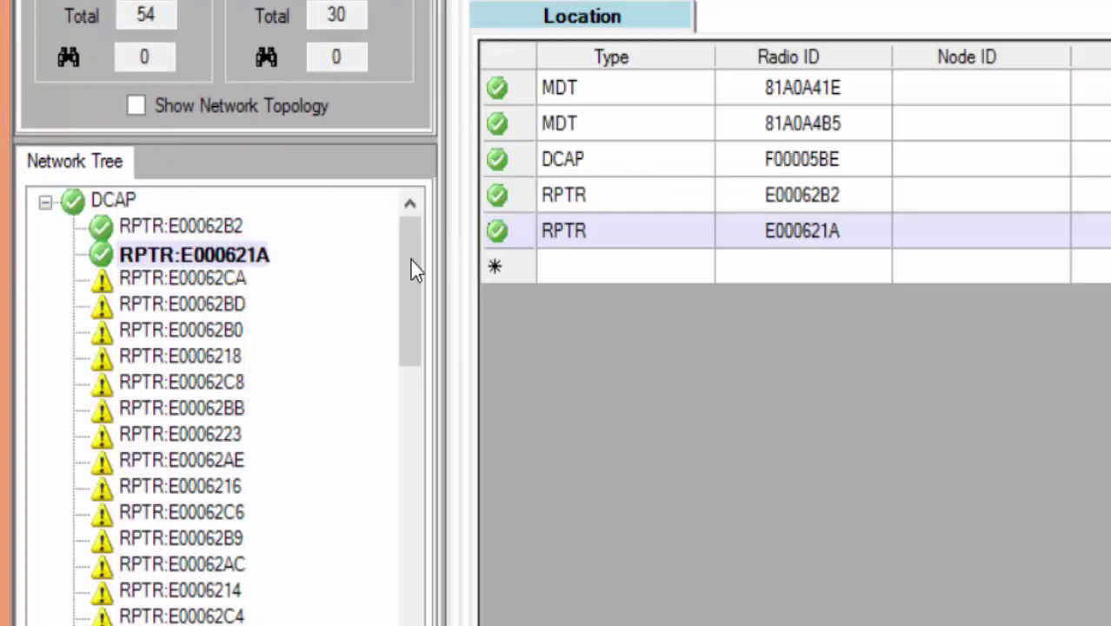
{"action": "left_click_drag", "start_coordinate": [411, 264], "coordinate": [410, 622]}
{"action": "left_click_drag", "start_coordinate": [154, 516], "coordinate": [582, 280]}
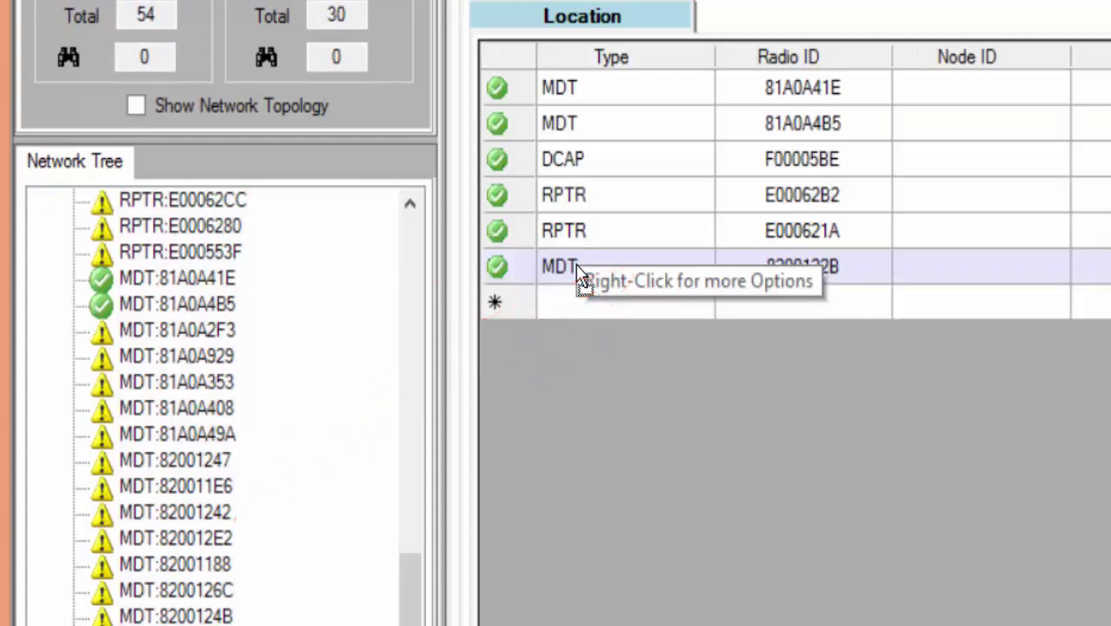
{"action": "left_click_drag", "start_coordinate": [193, 334], "coordinate": [574, 308]}
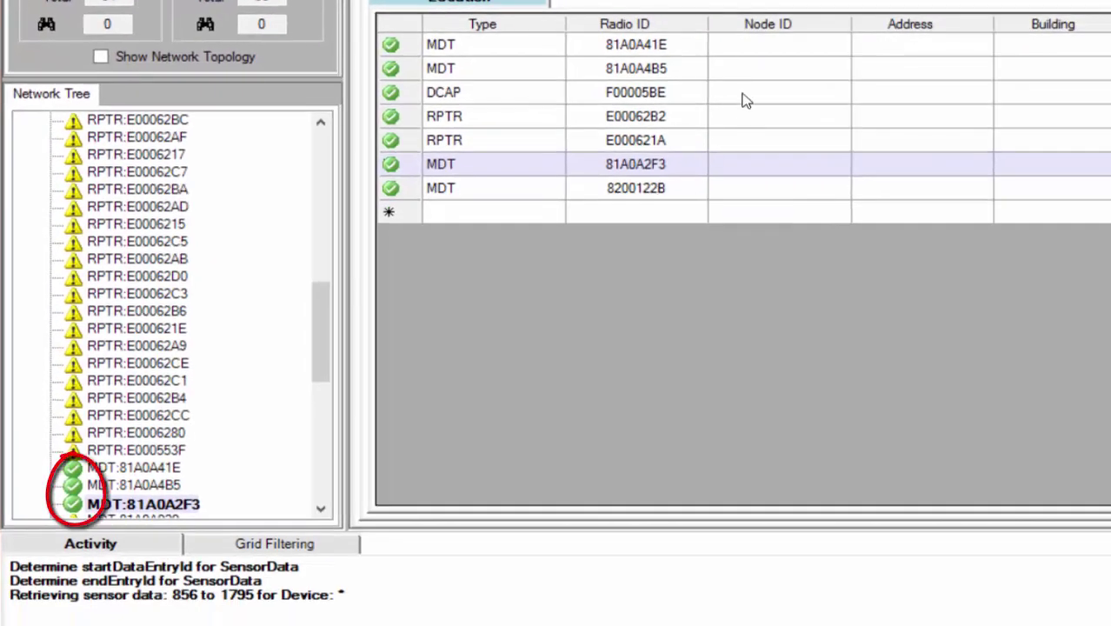
{"action": "left_click", "coordinate": [768, 47]}
{"action": "left_click", "coordinate": [769, 45]}
{"action": "left_click", "coordinate": [881, 43]}
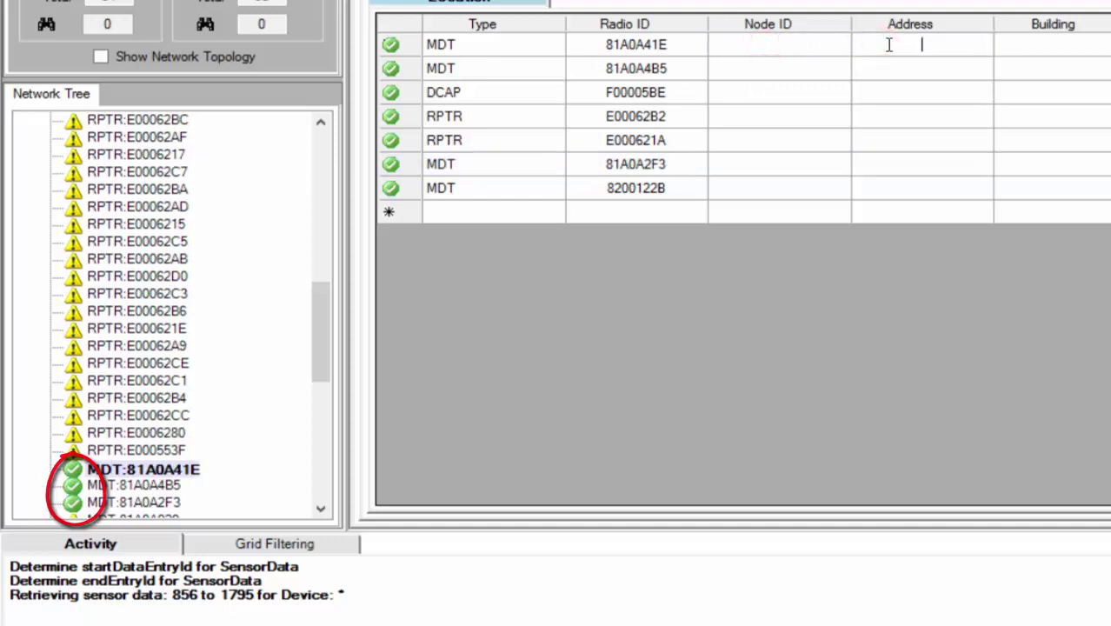
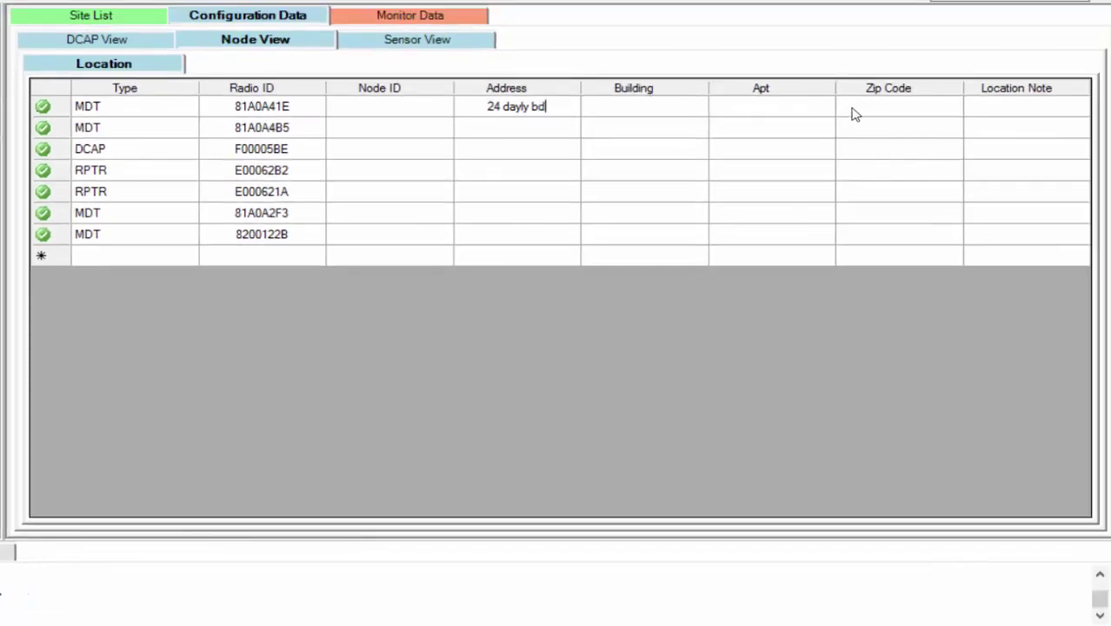
{"action": "left_click", "coordinate": [852, 111]}
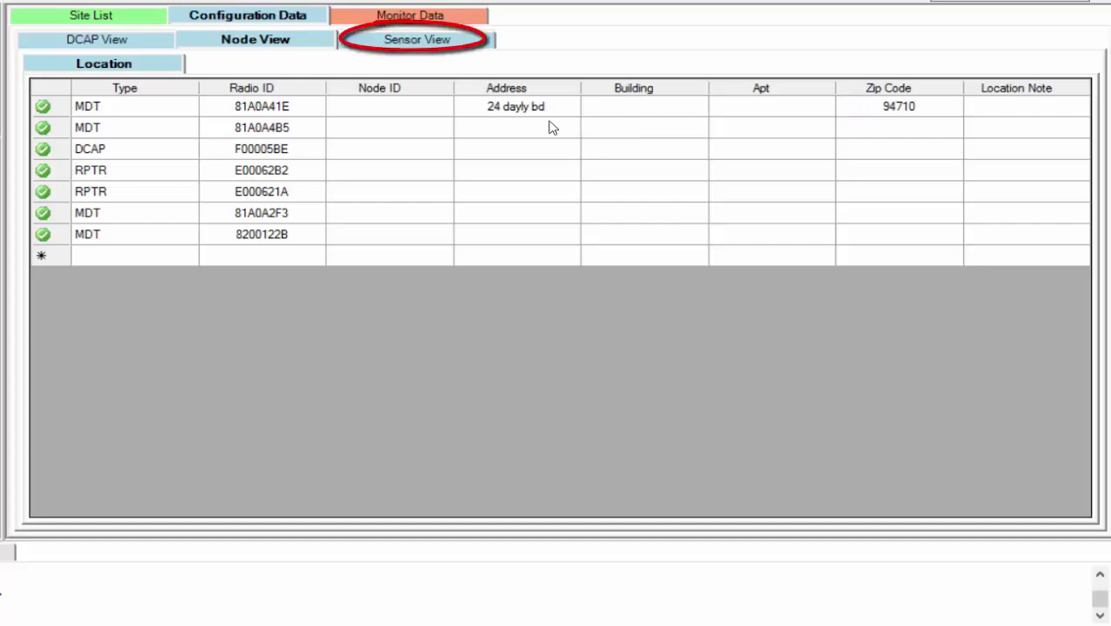
Show the Pulse_Totalizer_1 sensors in Sensor View after briefly viewing the Hershey_Totalizer ones
{"action": "left_click", "coordinate": [458, 41]}
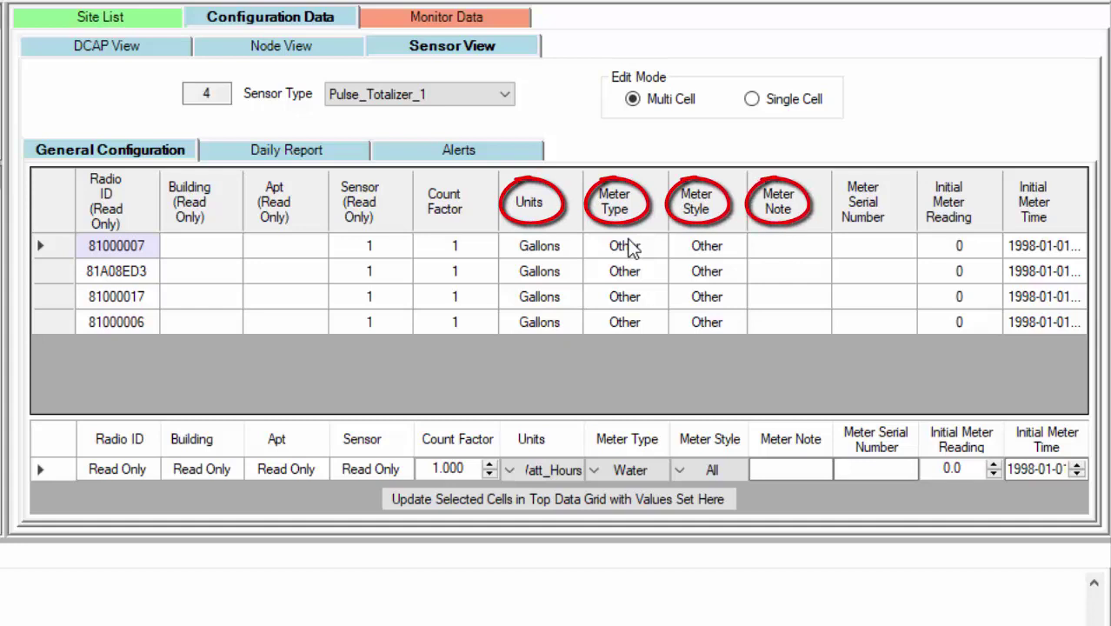
{"action": "left_click", "coordinate": [507, 92]}
{"action": "left_click", "coordinate": [486, 132]}
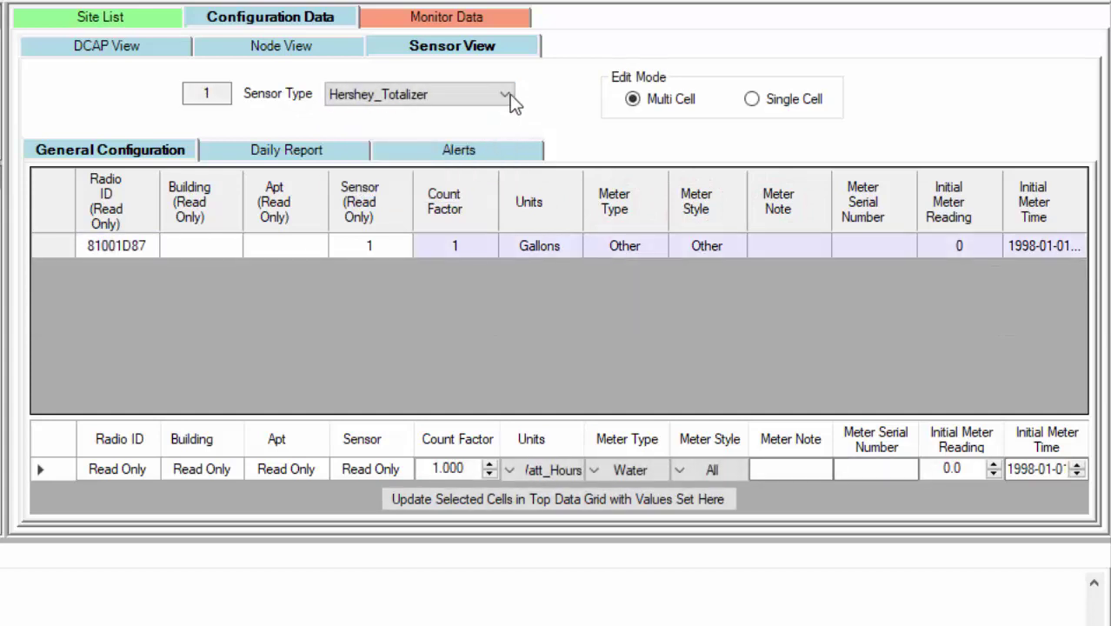
{"action": "left_click", "coordinate": [511, 98]}
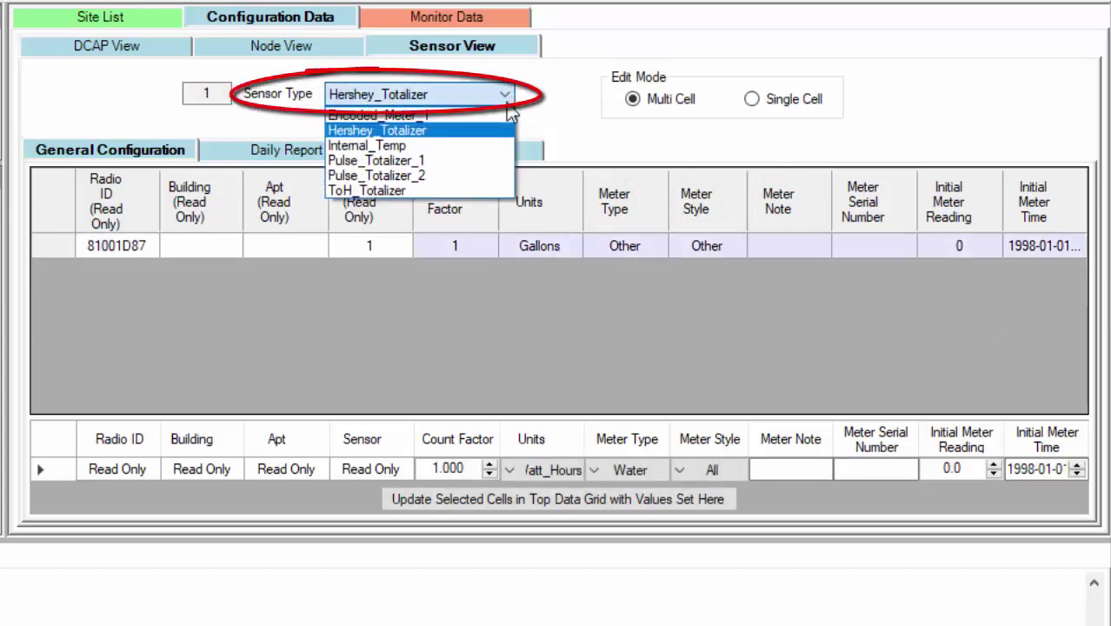
{"action": "left_click", "coordinate": [488, 158]}
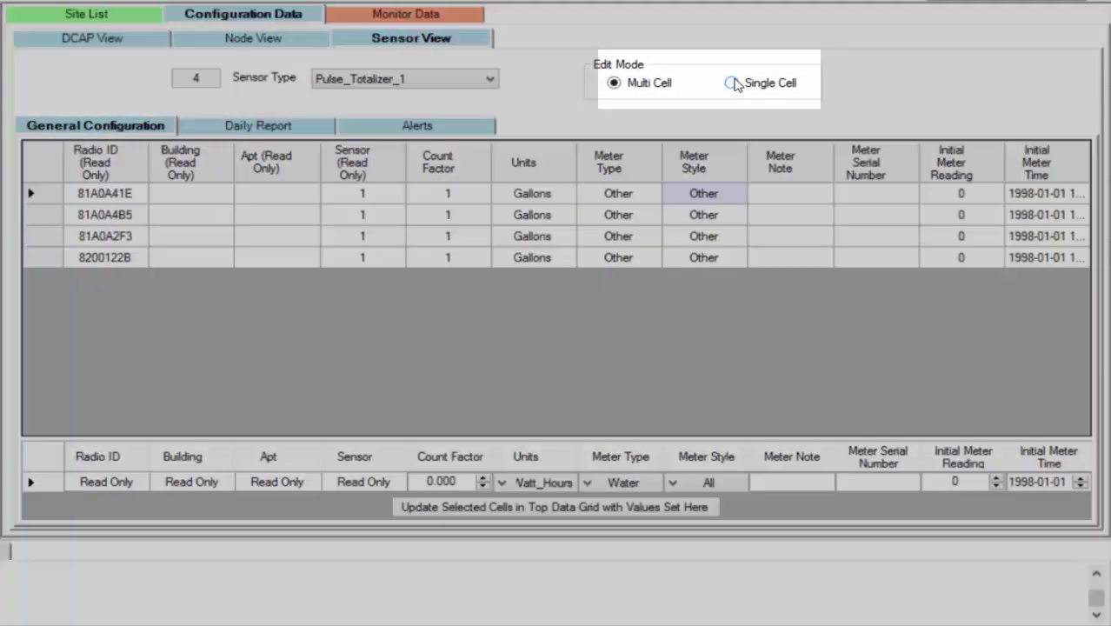
In single-cell edit mode, set sensor 81A0A41E's meter style to Hot and units to Liters
{"action": "left_click", "coordinate": [732, 83]}
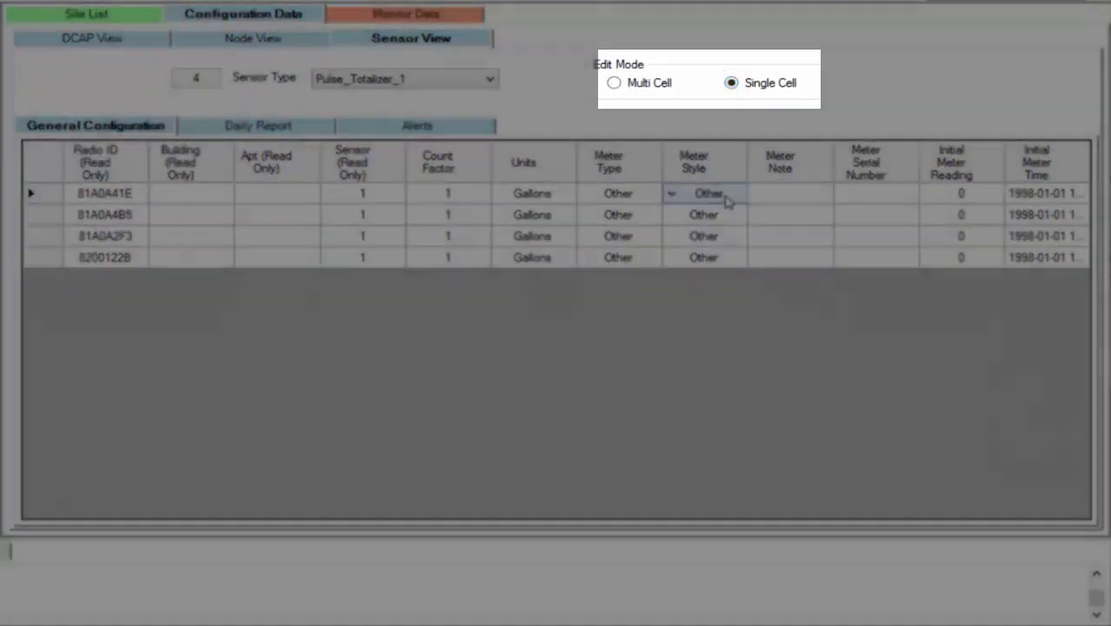
{"action": "left_click", "coordinate": [727, 195]}
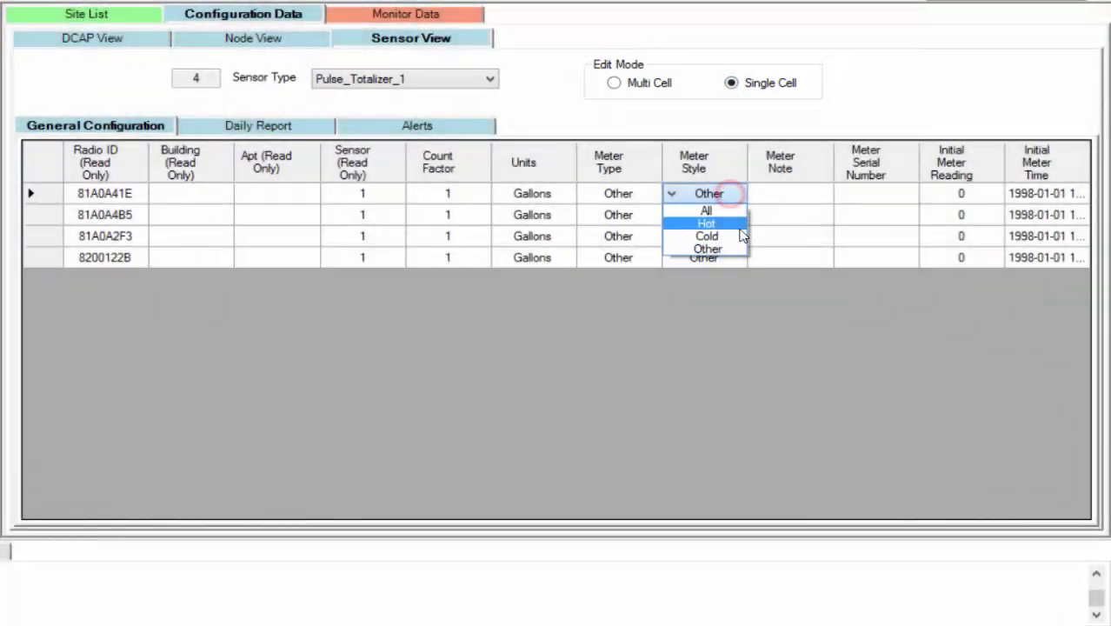
{"action": "left_click", "coordinate": [739, 224]}
{"action": "left_click", "coordinate": [566, 191]}
{"action": "left_click", "coordinate": [565, 191]}
{"action": "left_click", "coordinate": [565, 235]}
Select all four sensor rows in multi-cell mode and stage bulk values Gas, Hot and Liters
{"action": "left_click", "coordinate": [614, 83]}
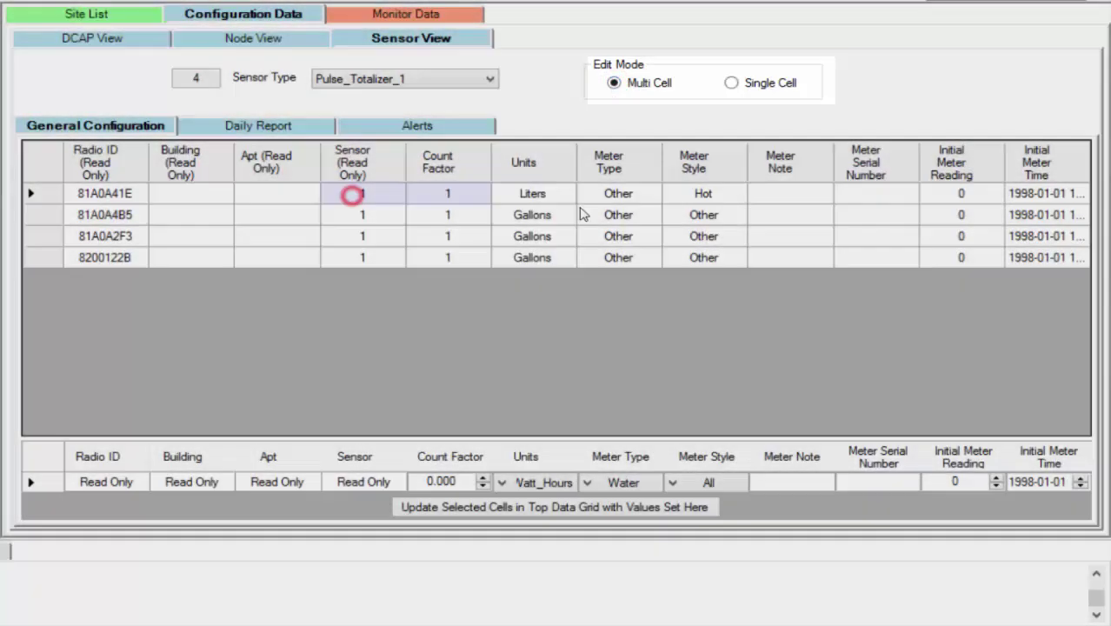
{"action": "left_click_drag", "start_coordinate": [360, 193], "coordinate": [652, 272]}
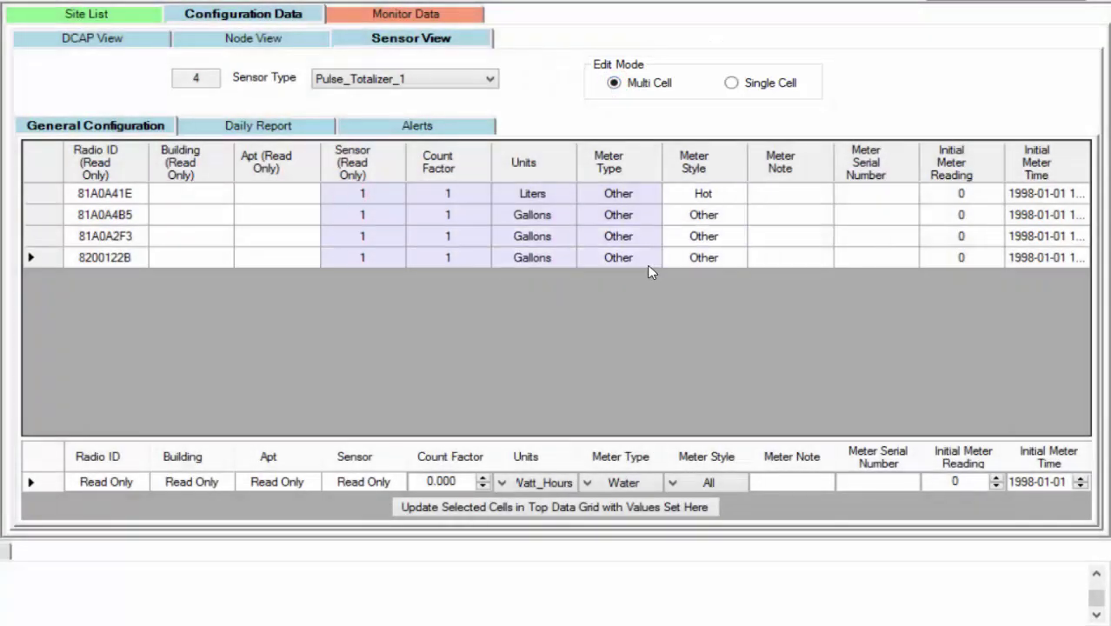
{"action": "left_click", "coordinate": [651, 482]}
{"action": "left_click", "coordinate": [640, 511]}
{"action": "left_click", "coordinate": [695, 484]}
{"action": "left_click", "coordinate": [713, 510]}
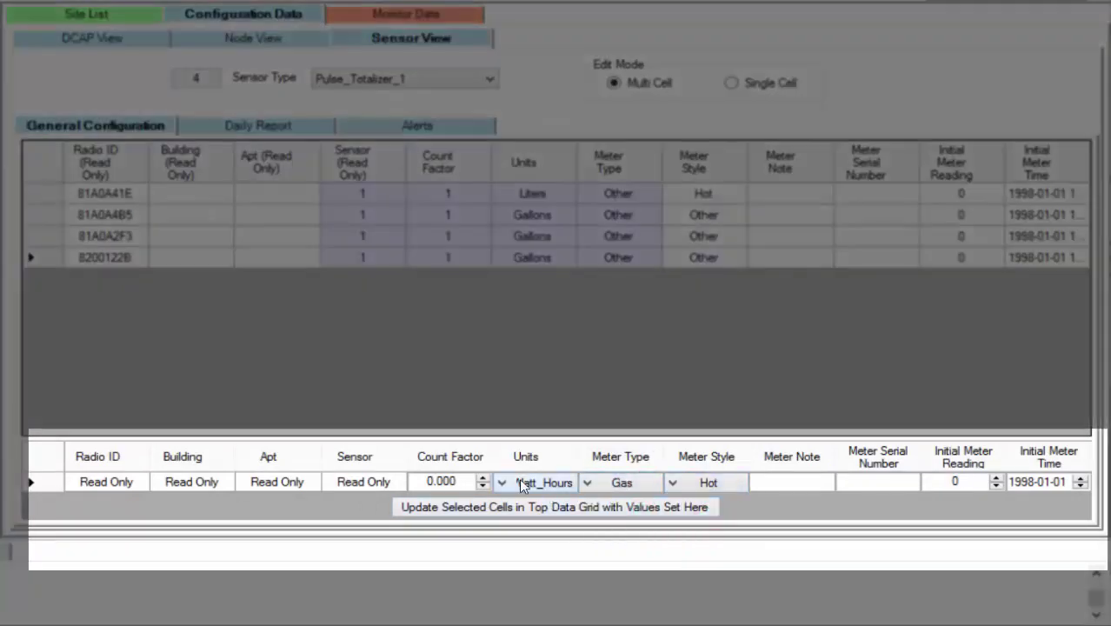
{"action": "left_click", "coordinate": [522, 485]}
{"action": "left_click", "coordinate": [525, 522]}
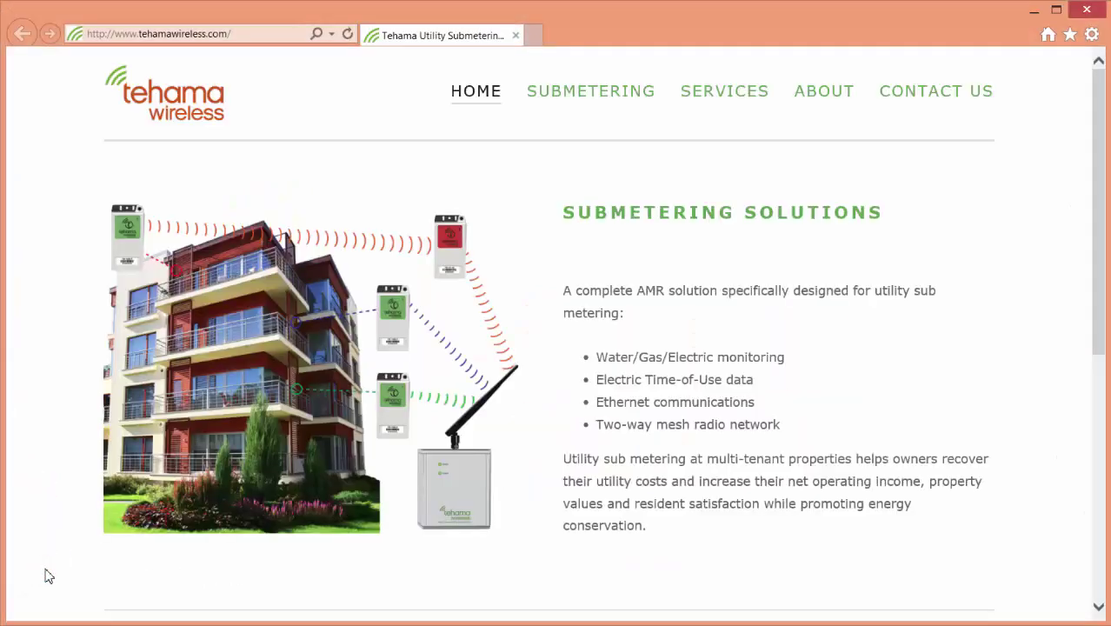
Download the AN-111A CSV import template from the Tehama Wireless Submetering Documents page
{"action": "left_click", "coordinate": [570, 102]}
{"action": "left_click", "coordinate": [897, 175]}
{"action": "scroll", "coordinate": [339, 351], "scroll_direction": "down", "scroll_amount": 1}
{"action": "scroll", "coordinate": [339, 351], "scroll_direction": "down", "scroll_amount": 10}
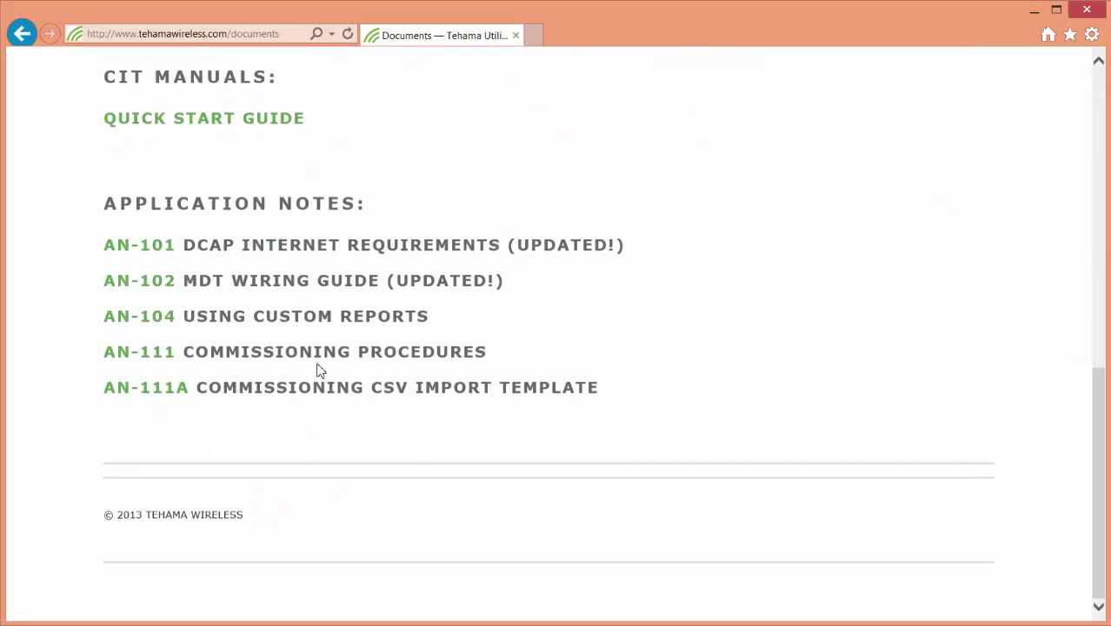
{"action": "left_click", "coordinate": [142, 385]}
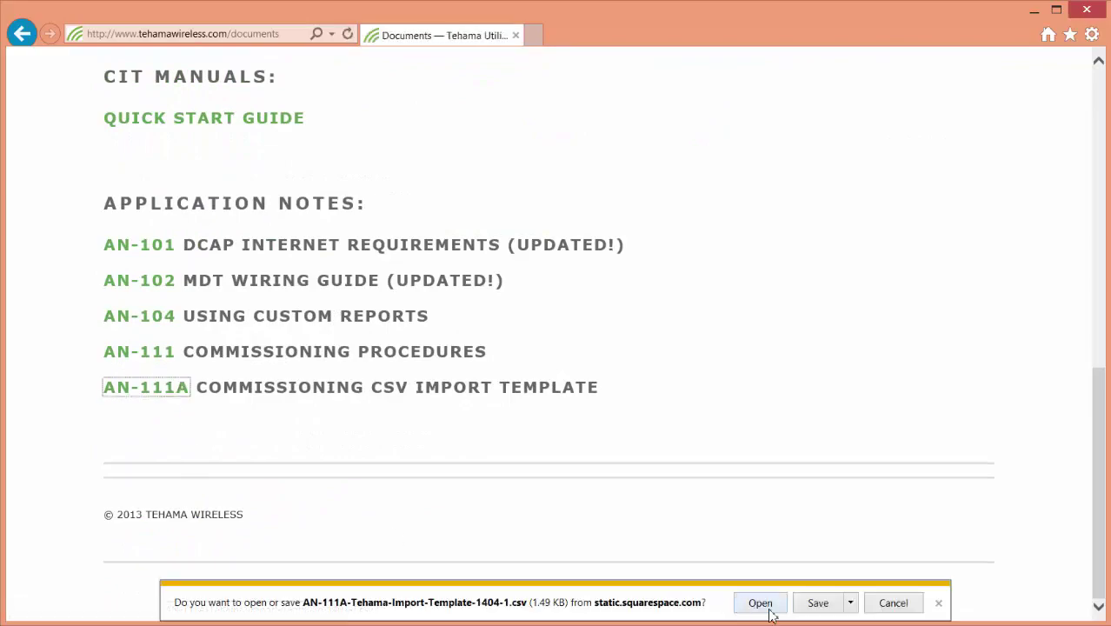
In the downloaded template, trim leftover rows and fill node IDs, address, apartment and zip to row 11
{"action": "left_click", "coordinate": [760, 606]}
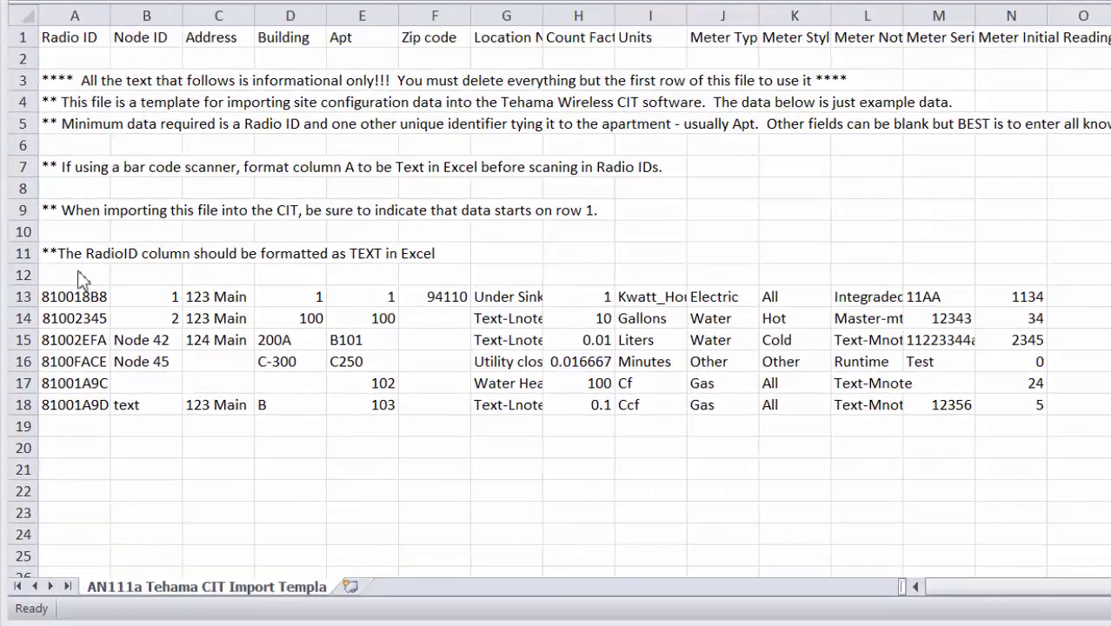
{"action": "right_click", "coordinate": [16, 257]}
{"action": "type", "text": "81A09F14"}
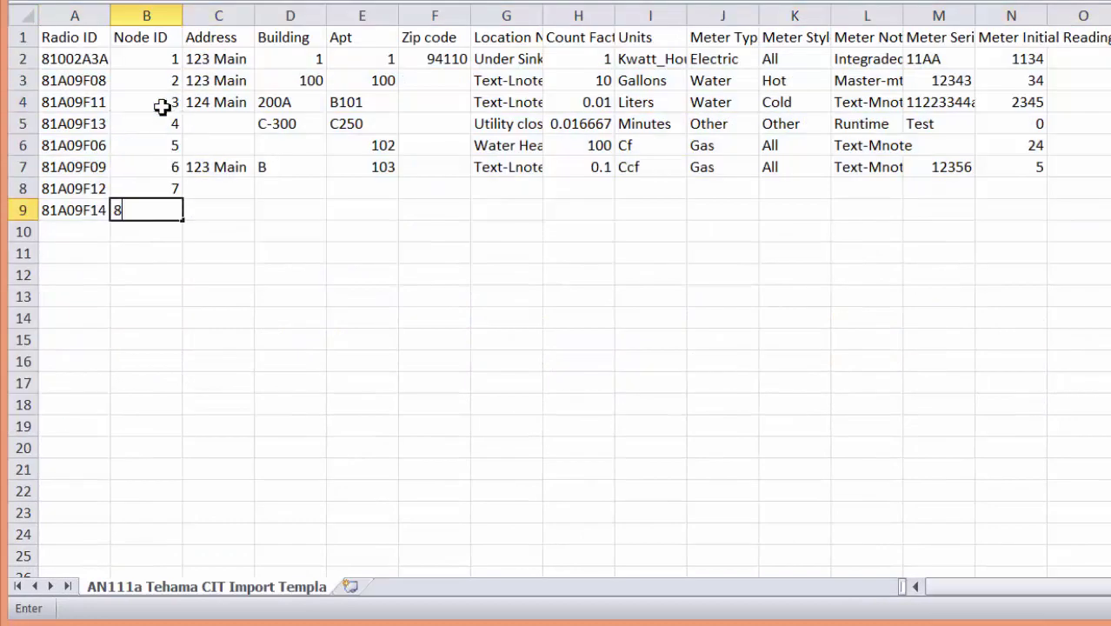
{"action": "key", "text": "Return"}
{"action": "left_click_drag", "start_coordinate": [218, 58], "coordinate": [241, 244]}
{"action": "key", "text": "ctrl+v"}
{"action": "left_click_drag", "start_coordinate": [146, 58], "coordinate": [163, 253]}
{"action": "left_click_drag", "start_coordinate": [435, 59], "coordinate": [435, 253]}
{"action": "key", "text": "ctrl+v"}
Delete the Location Note and Meter Notes columns and fill units and meter type/style to row 11
{"action": "right_click", "coordinate": [506, 15]}
{"action": "left_click", "coordinate": [526, 74]}
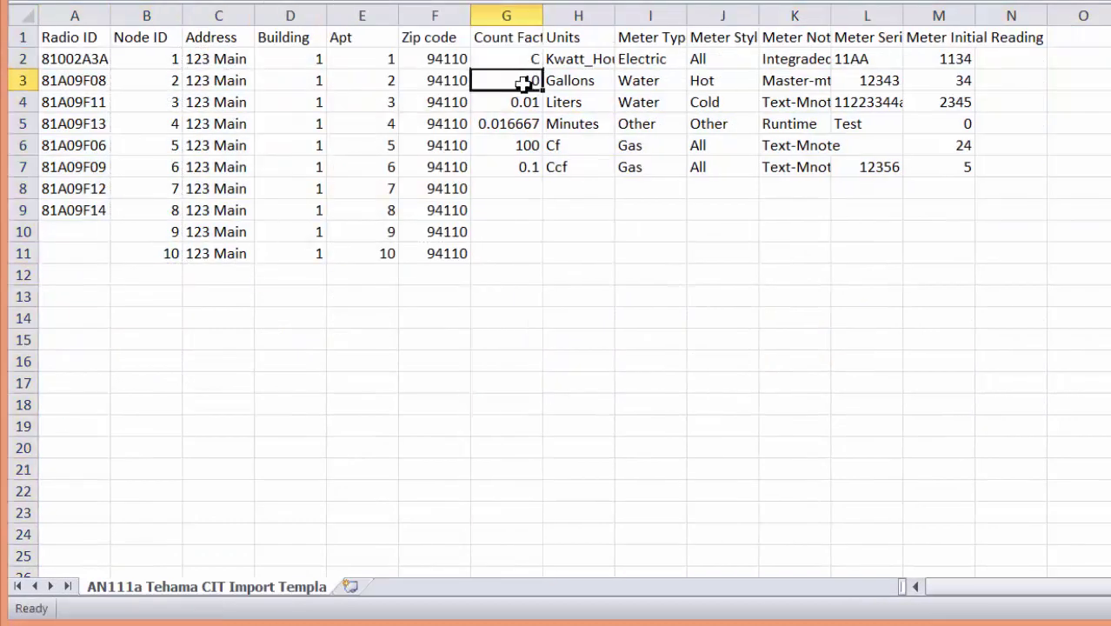
{"action": "left_click_drag", "start_coordinate": [506, 59], "coordinate": [506, 253]}
{"action": "key", "text": "ctrl+v"}
{"action": "left_click_drag", "start_coordinate": [578, 58], "coordinate": [578, 253]}
{"action": "key", "text": "ctrl+v"}
{"action": "right_click", "coordinate": [795, 16]}
Enter meter serials SN1–SN10 and copy initial readings into rows 7 to 11
{"action": "left_click", "coordinate": [774, 59]}
{"action": "type", "text": "SN1 SN2 SN3 SN"}
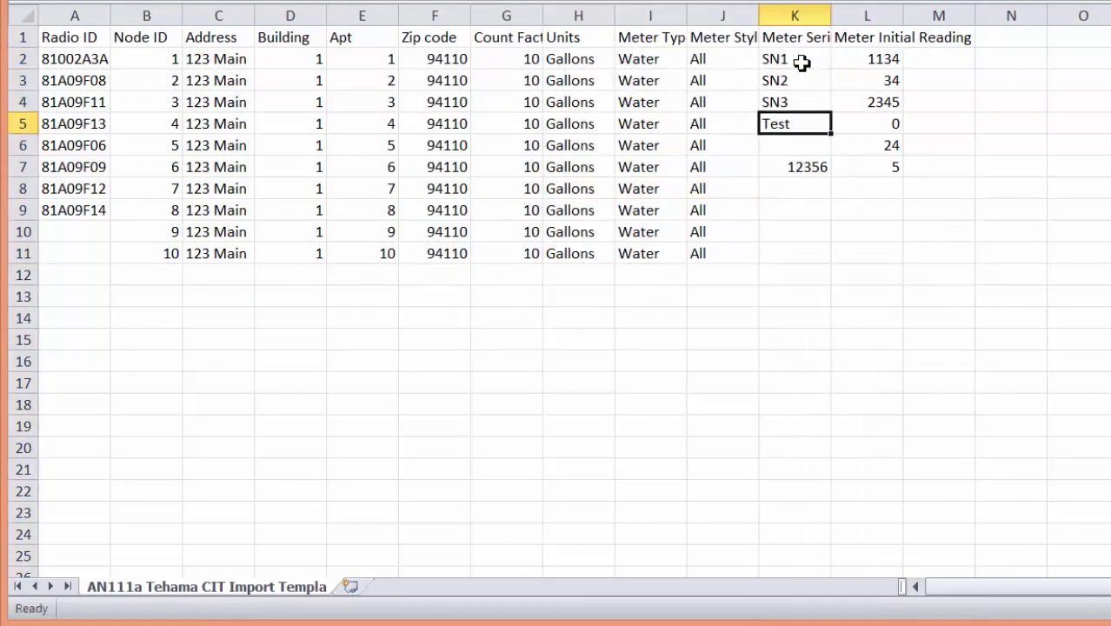
{"action": "type", "text": "4 SN5 SN6 SN7 SN8 SN9 SN10"}
{"action": "left_click_drag", "start_coordinate": [867, 58], "coordinate": [866, 145]}
{"action": "key", "text": "ctrl+c"}
{"action": "left_click", "coordinate": [867, 167]}
{"action": "key", "text": "ctrl+v"}
Save the sheet as Tehama Training_com.csv, replacing the existing file and keeping CSV format
{"action": "key", "text": "F12"}
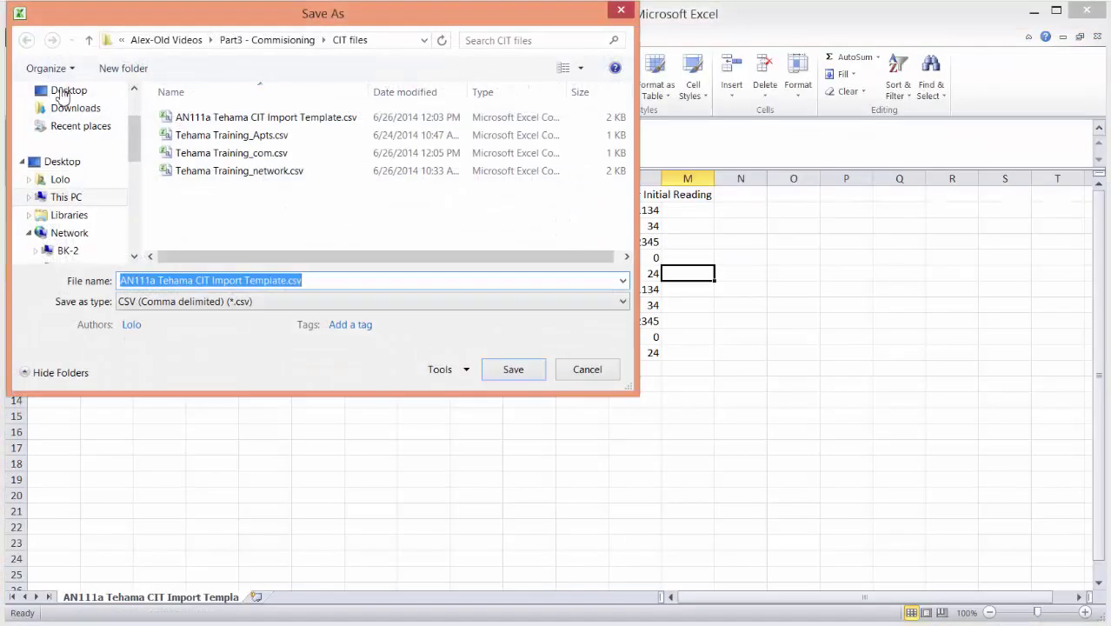
{"action": "left_click", "coordinate": [210, 153]}
{"action": "left_click", "coordinate": [504, 373]}
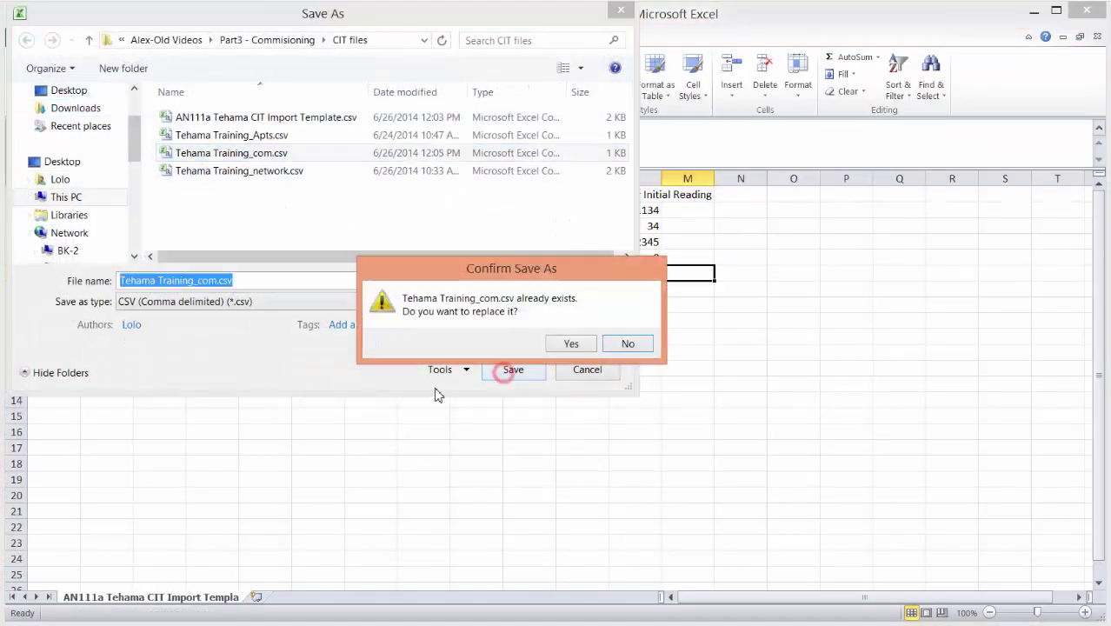
{"action": "left_click", "coordinate": [588, 345]}
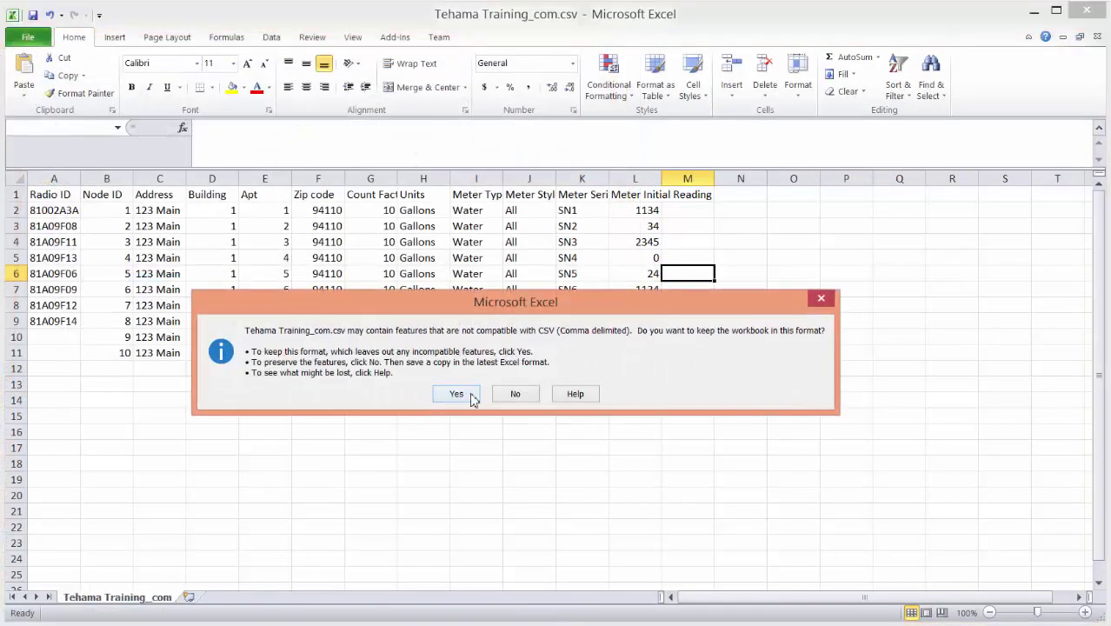
{"action": "left_click", "coordinate": [456, 394]}
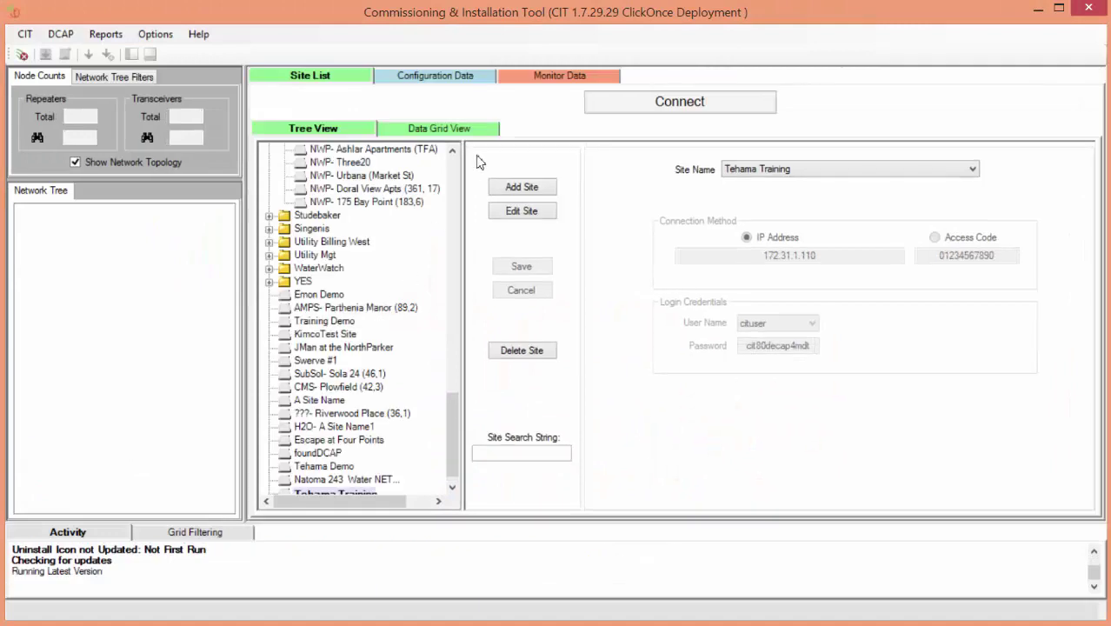
Connect to Tehama Training, loading its DCAP configuration of 1 repeater and 11 transceivers
{"action": "scroll", "coordinate": [459, 434], "scroll_direction": "down", "scroll_amount": 1}
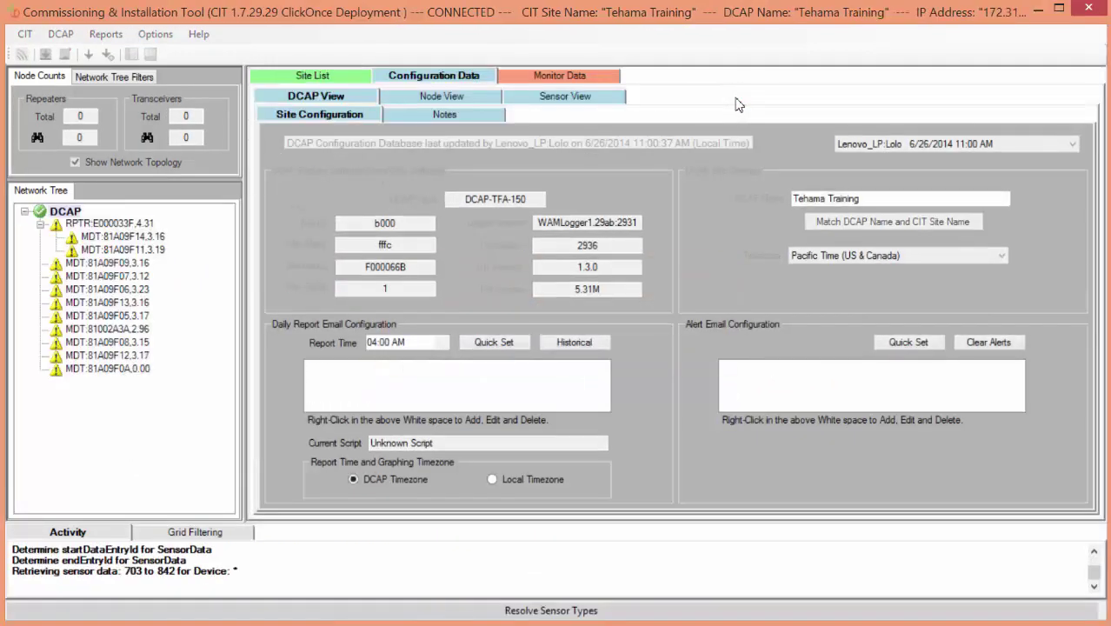
{"action": "left_click", "coordinate": [546, 390]}
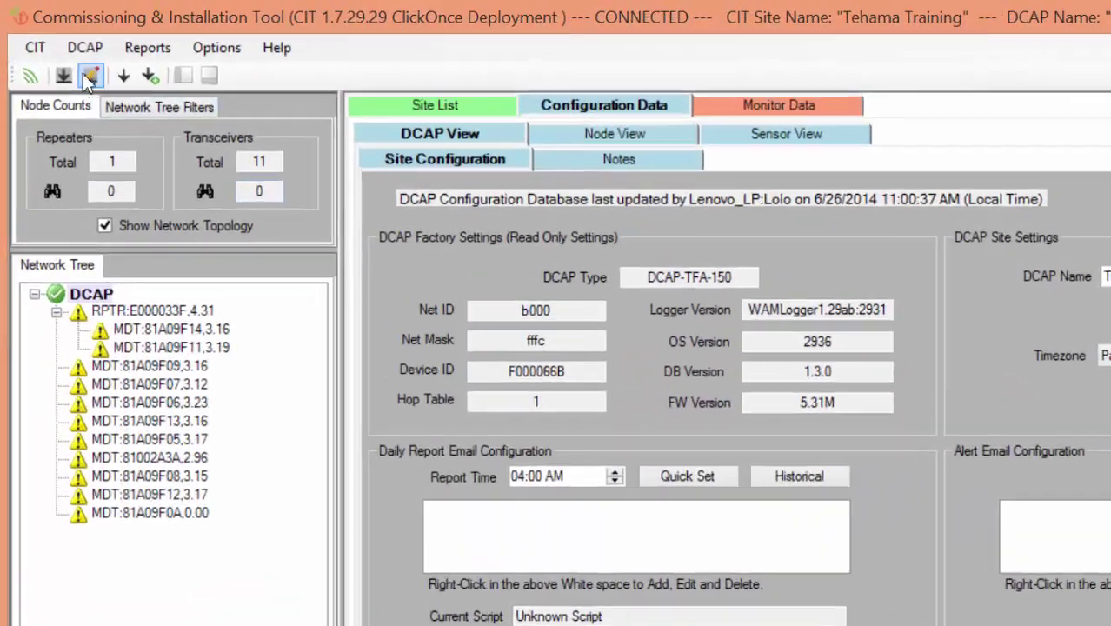
{"action": "left_click", "coordinate": [24, 35]}
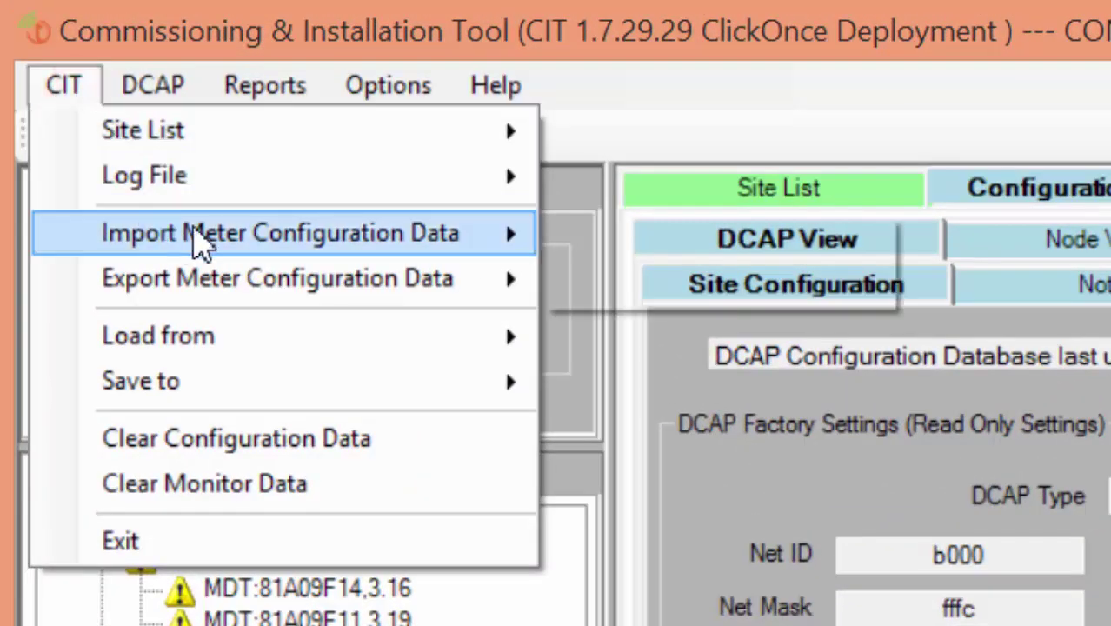
Import Tehama Training_com.csv as CSV meter data, starting at record row 1 with the Units column mapped
{"action": "mouse_move", "coordinate": [565, 236]}
{"action": "left_click", "coordinate": [603, 232]}
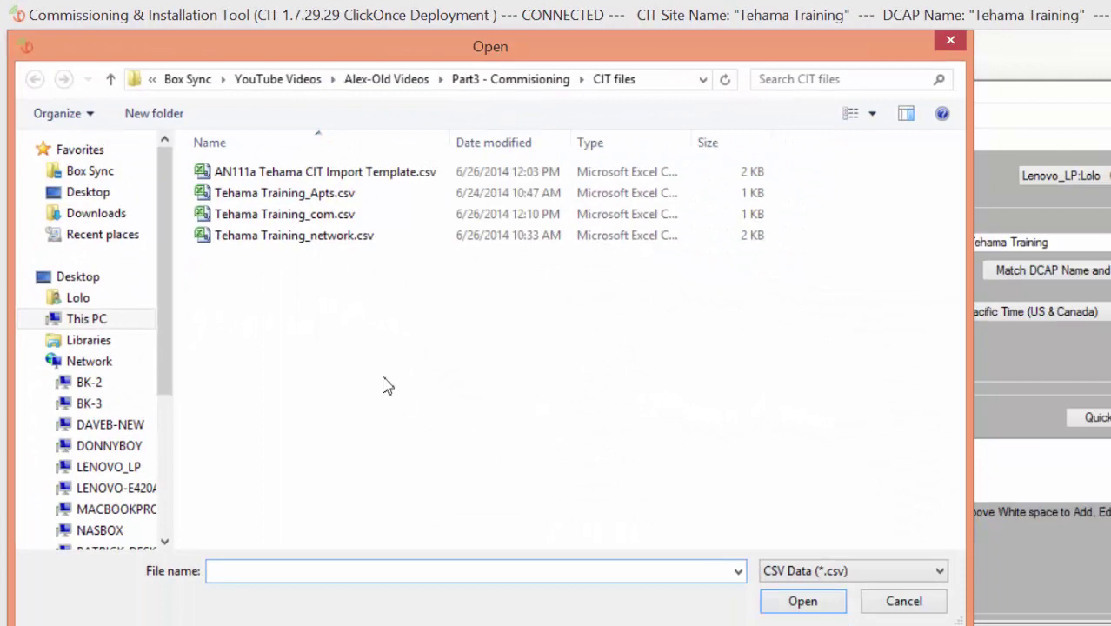
{"action": "left_click", "coordinate": [329, 213]}
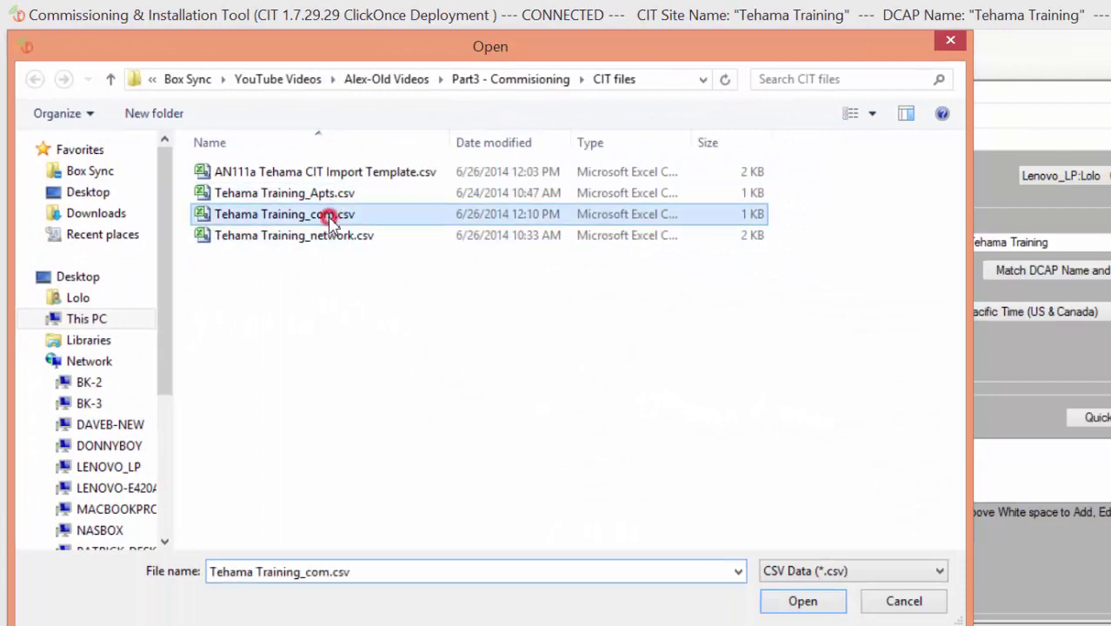
{"action": "left_click", "coordinate": [799, 602]}
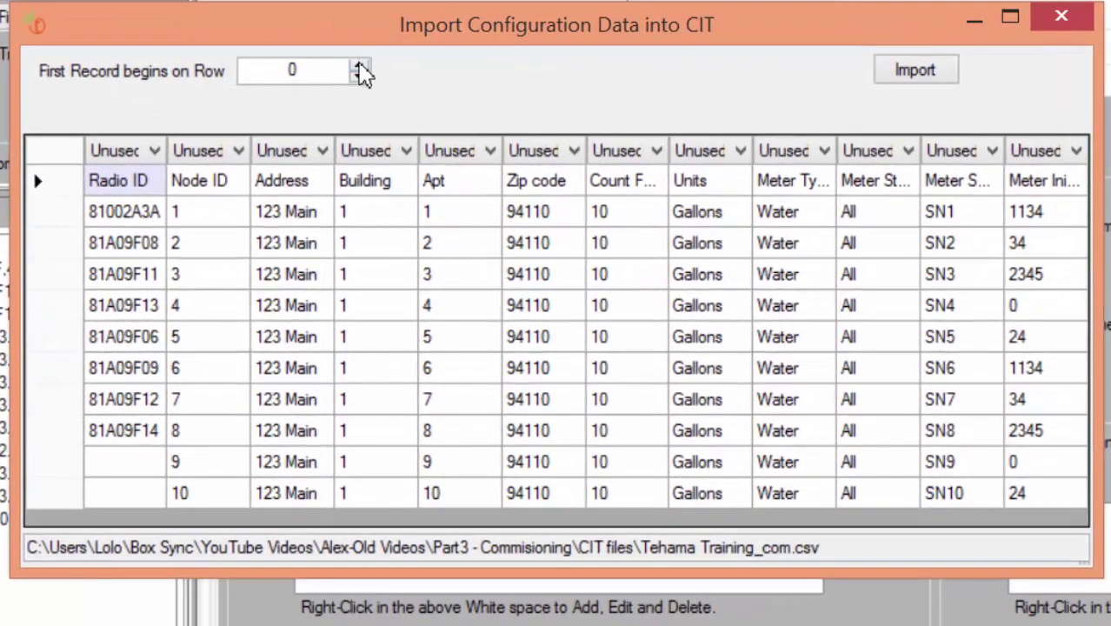
{"action": "left_click", "coordinate": [359, 66]}
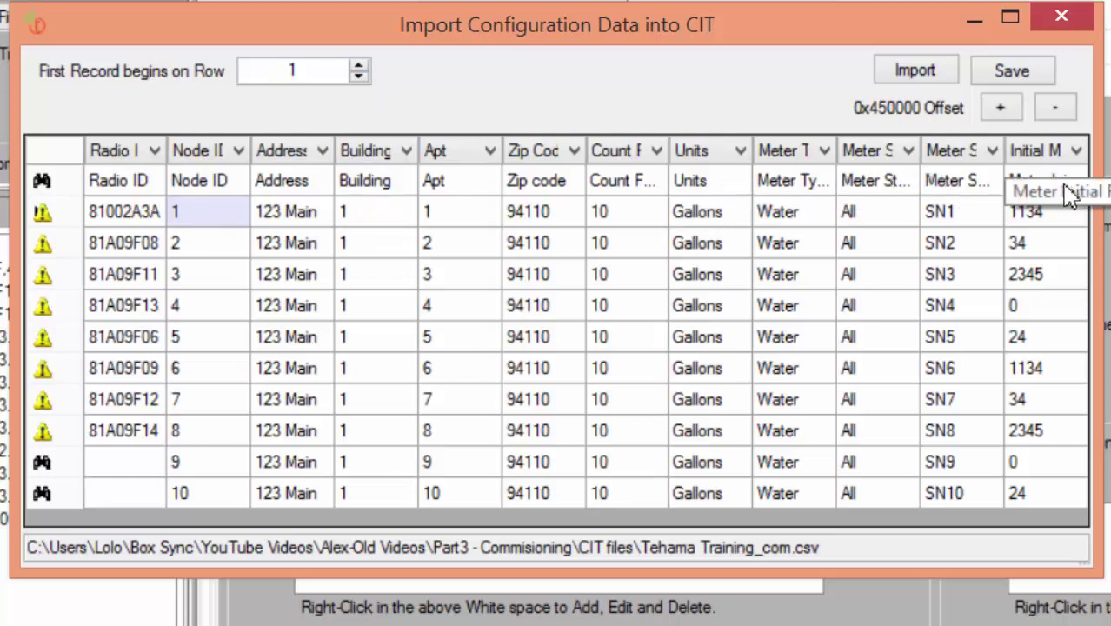
{"action": "left_click", "coordinate": [739, 151]}
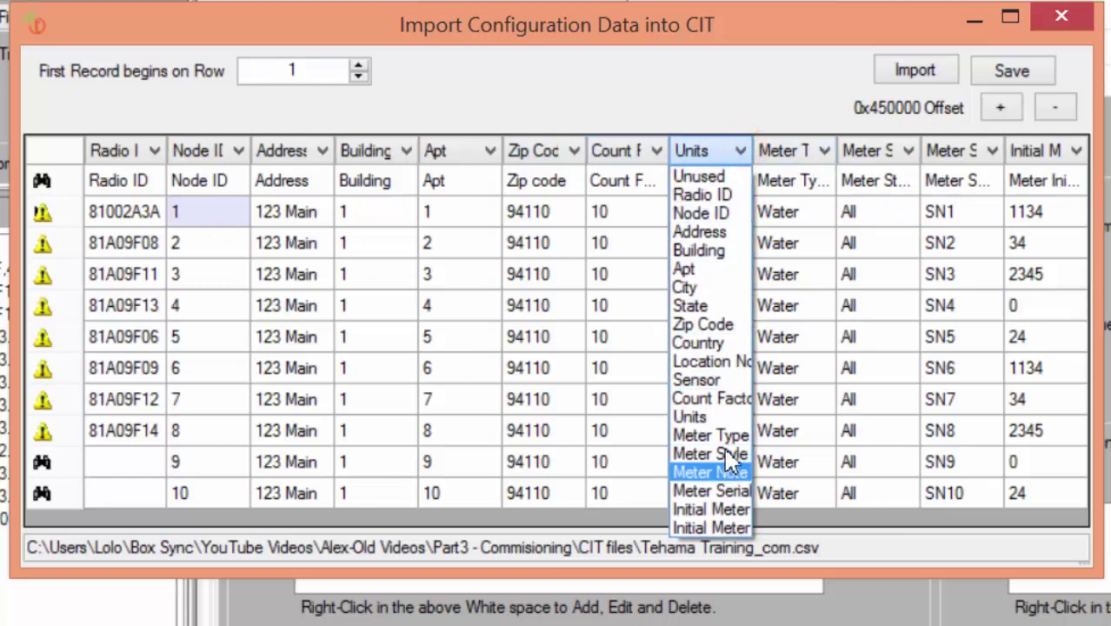
{"action": "left_click", "coordinate": [725, 419]}
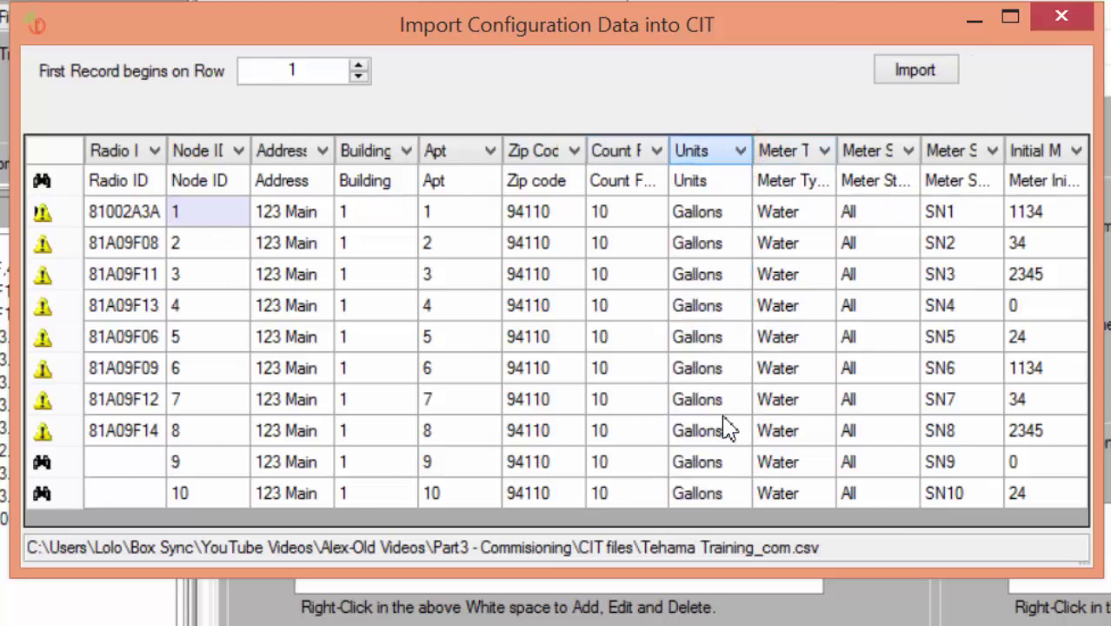
{"action": "left_click", "coordinate": [922, 73]}
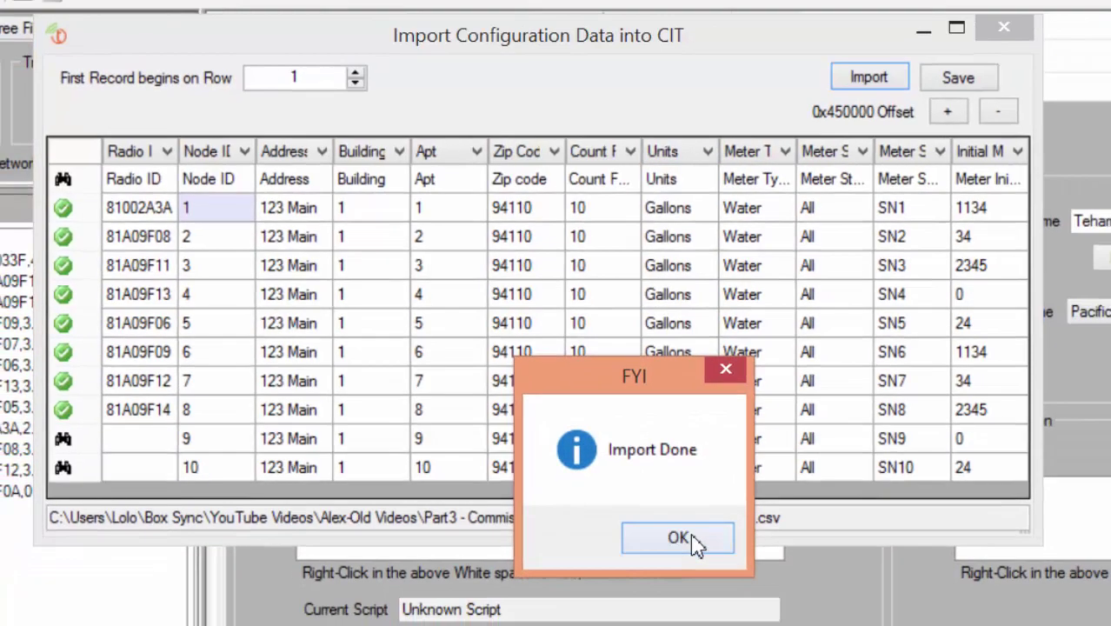
Assign MDT 81A09F07 to node 9 and MDT 81A09F05 to node 10, and add repeater E000033F
{"action": "left_click", "coordinate": [708, 569]}
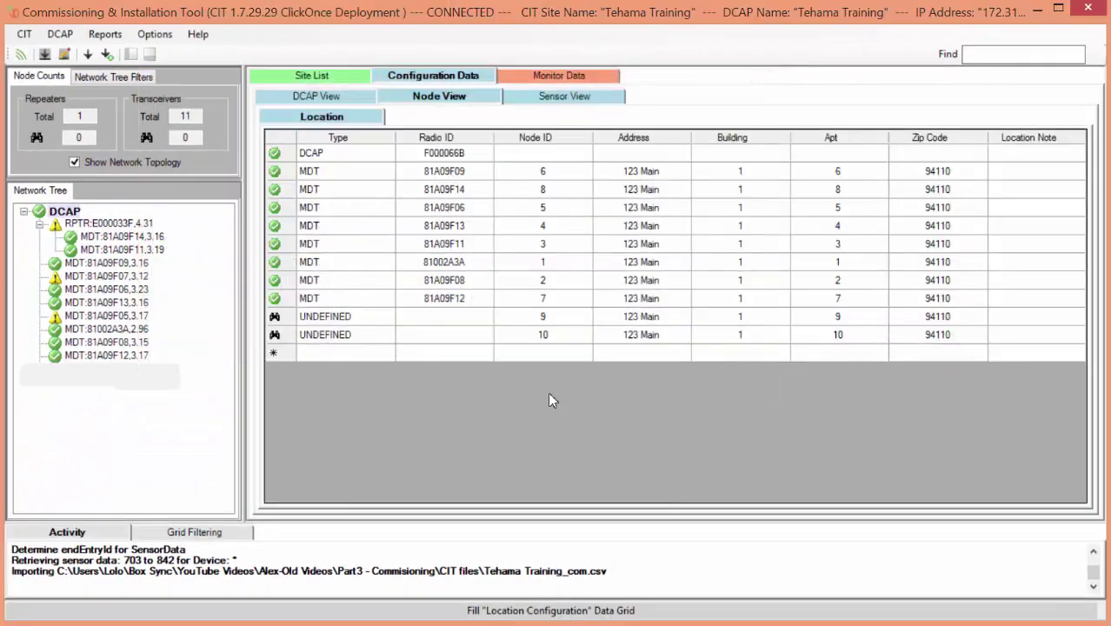
{"action": "left_click", "coordinate": [339, 318]}
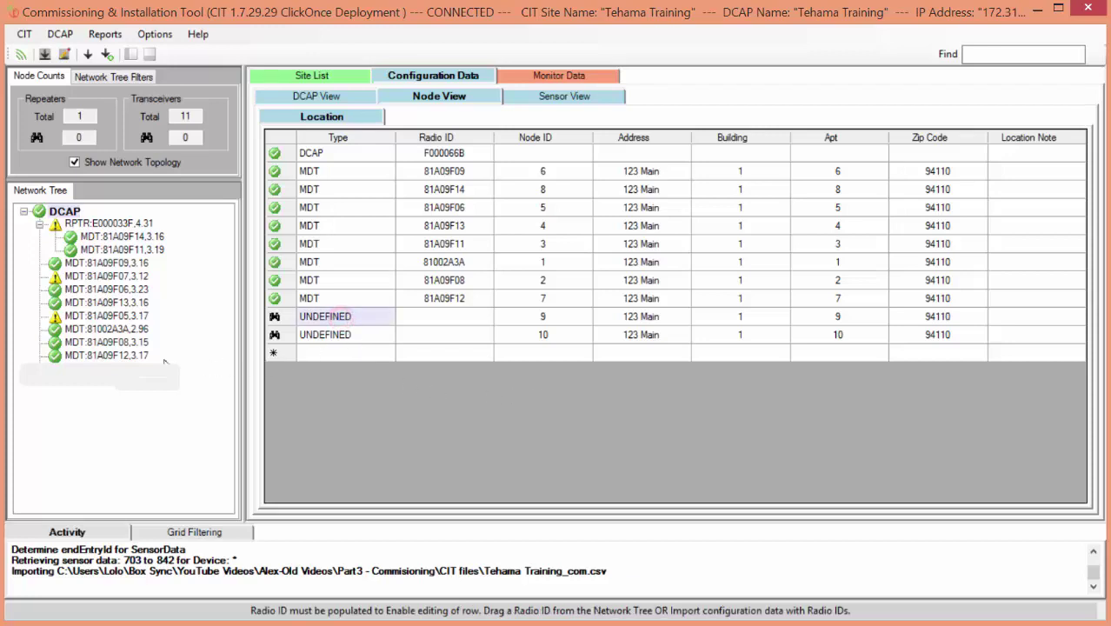
{"action": "mouse_move", "coordinate": [76, 278]}
{"action": "left_mouse_down"}
{"action": "mouse_move", "coordinate": [294, 320]}
{"action": "mouse_move", "coordinate": [436, 318]}
{"action": "left_mouse_up"}
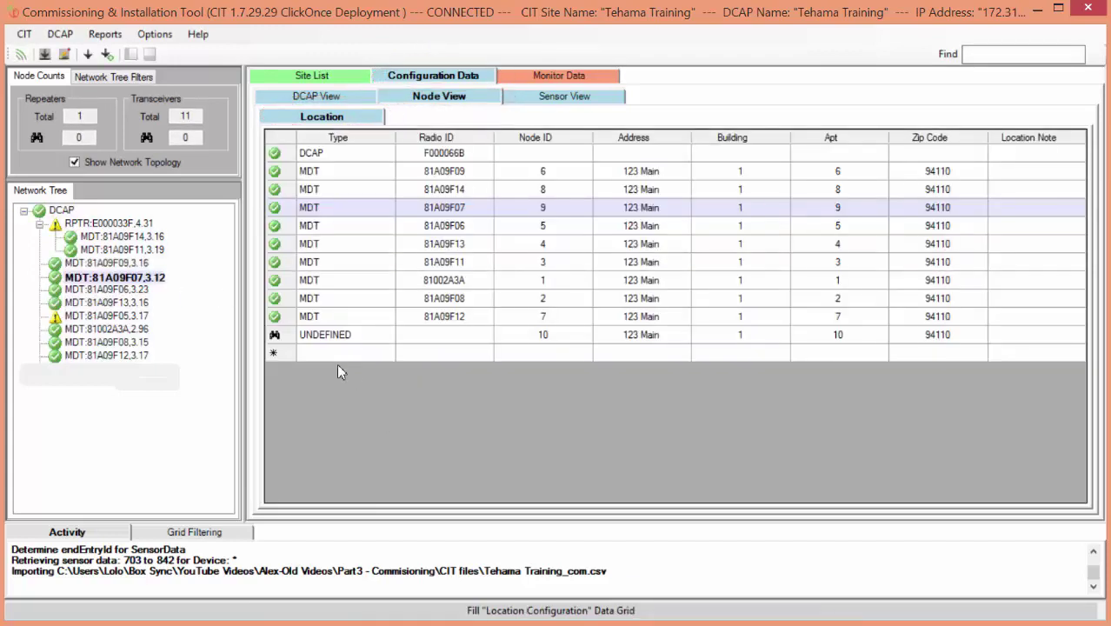
{"action": "left_click", "coordinate": [323, 339]}
{"action": "left_click", "coordinate": [106, 316]}
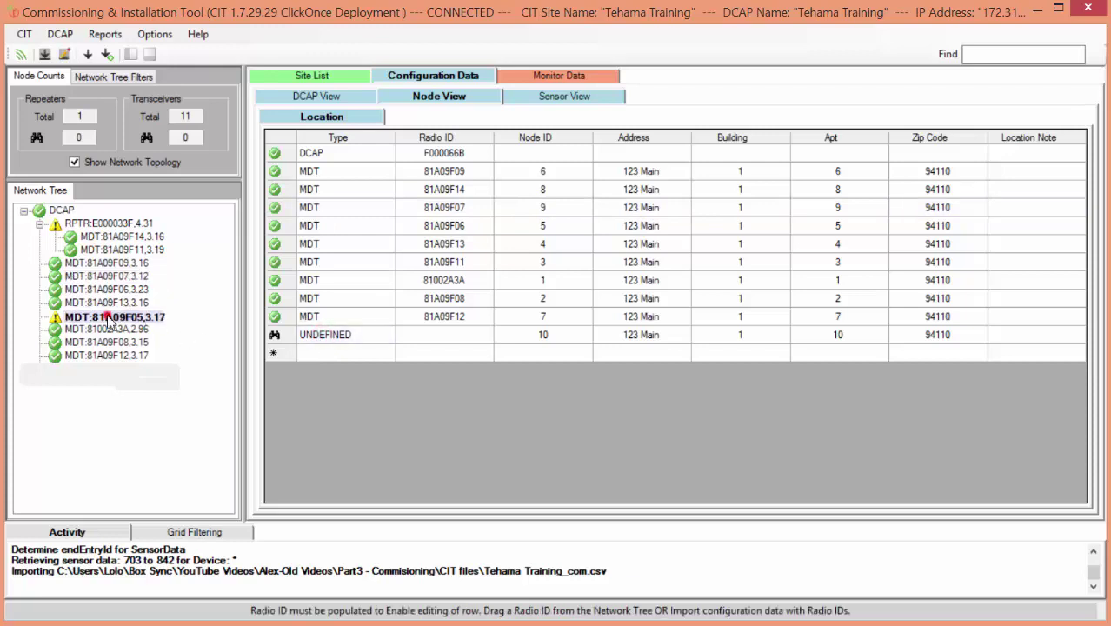
{"action": "left_click_drag", "start_coordinate": [395, 341], "coordinate": [433, 342]}
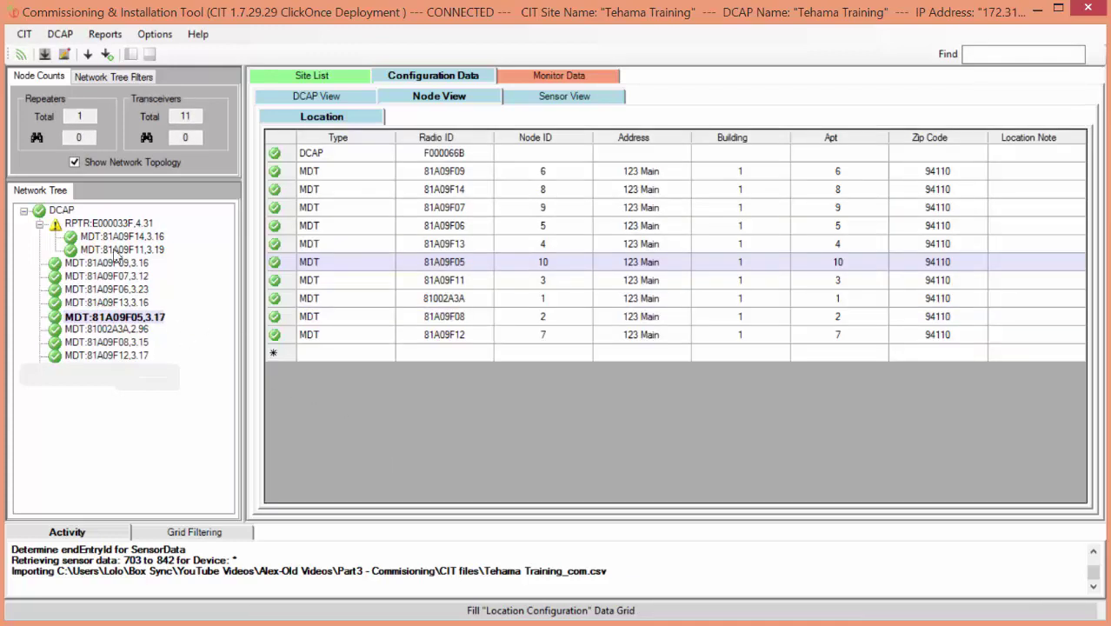
{"action": "left_click", "coordinate": [98, 225]}
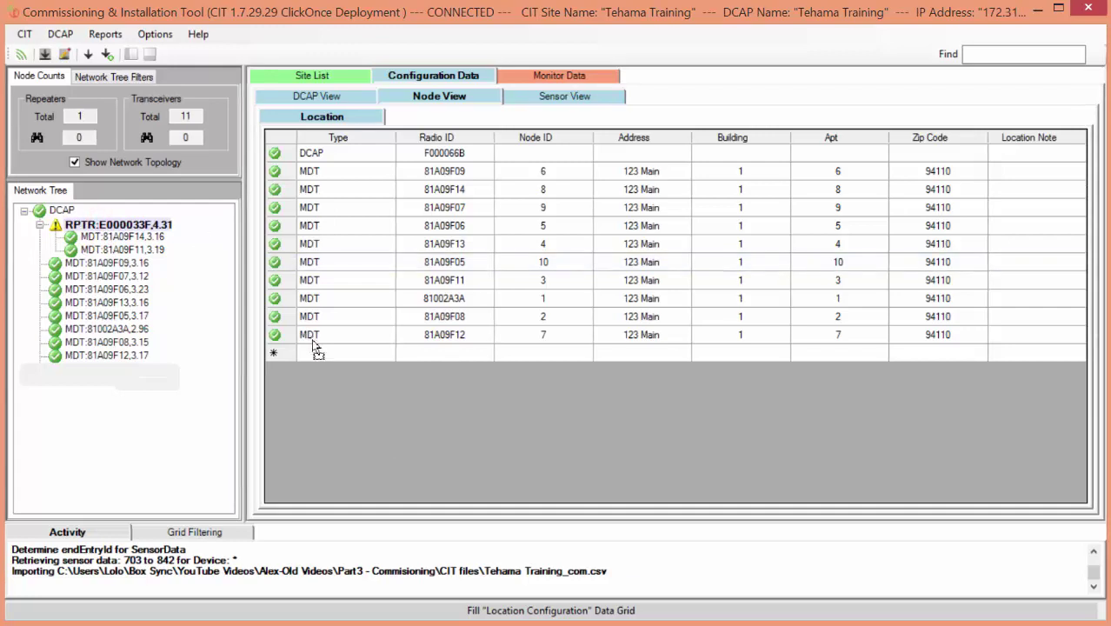
{"action": "left_click_drag", "start_coordinate": [322, 358], "coordinate": [322, 358]}
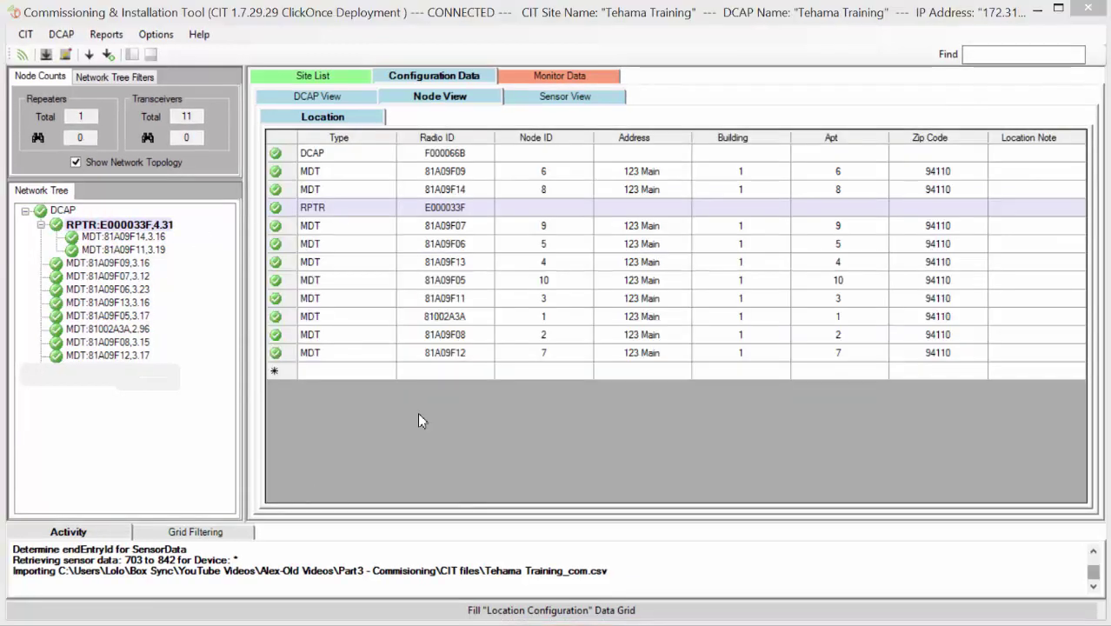
Save the configuration to the Tehama Training DCAP, confirming the update and the success message
{"action": "left_click", "coordinate": [65, 56]}
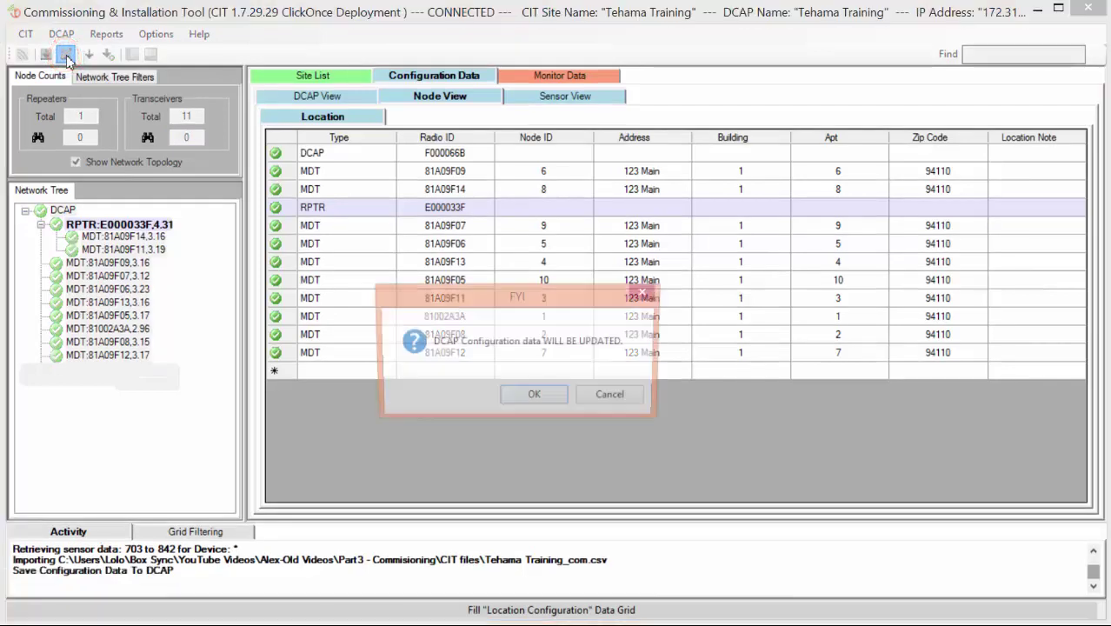
{"action": "left_click", "coordinate": [532, 399]}
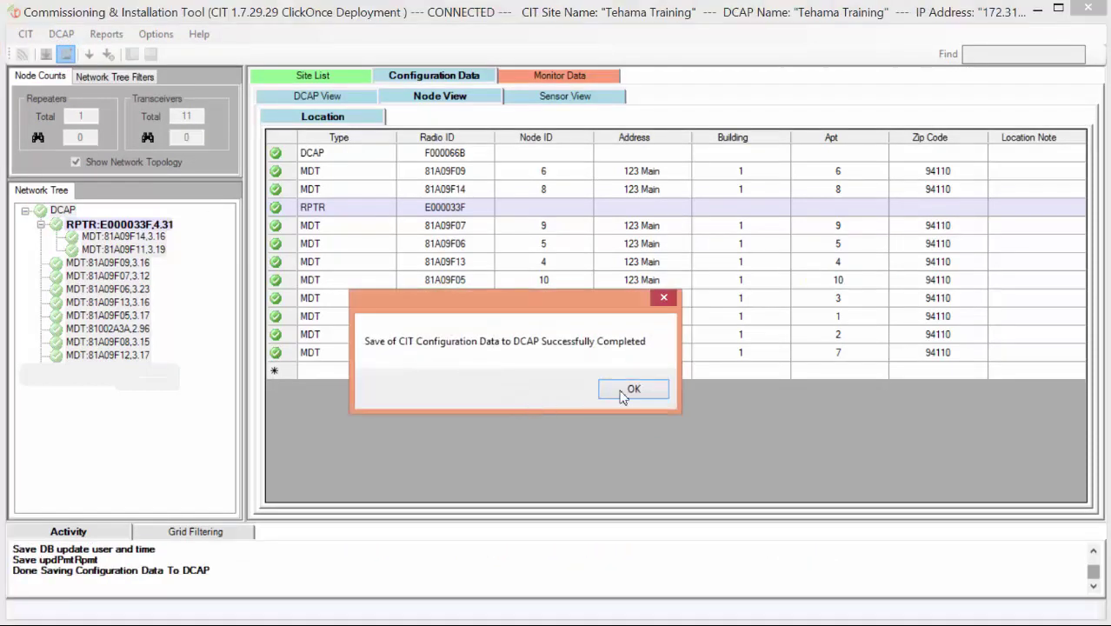
{"action": "left_click", "coordinate": [633, 392]}
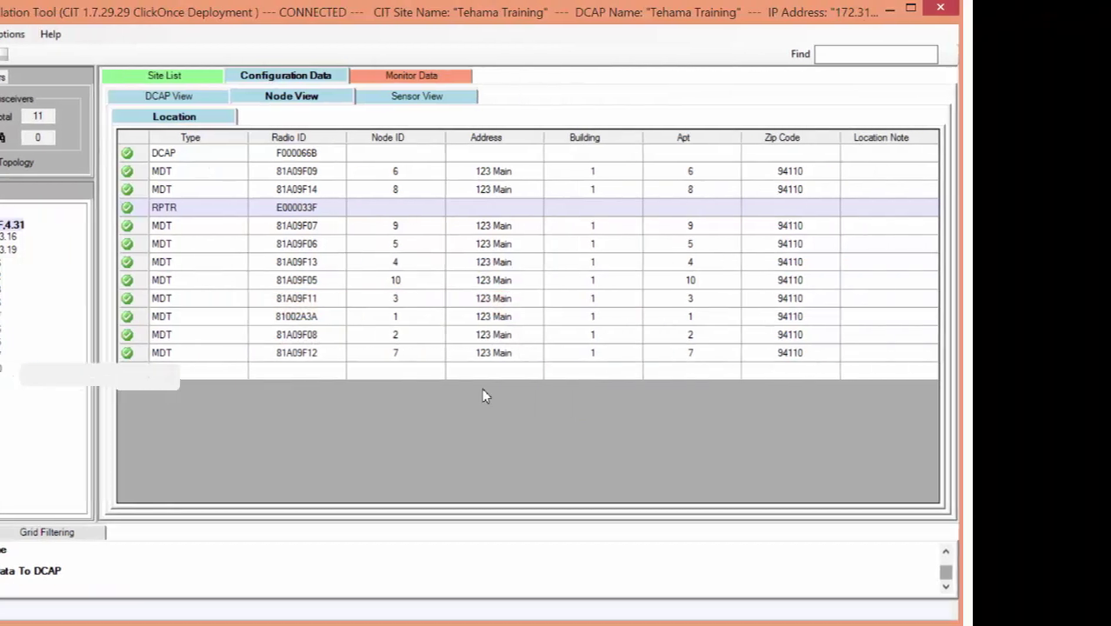